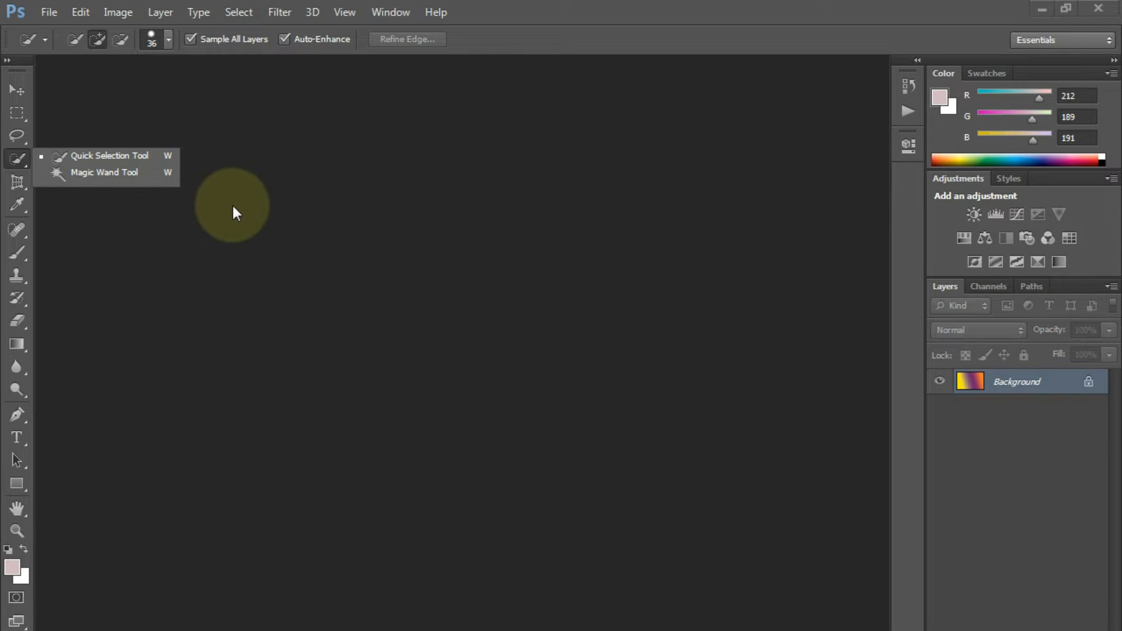
Restore the seated-man PNG and the Untitled-1 gradient document windows and arrange them side by side.
{"action": "left_click", "coordinate": [552, 196]}
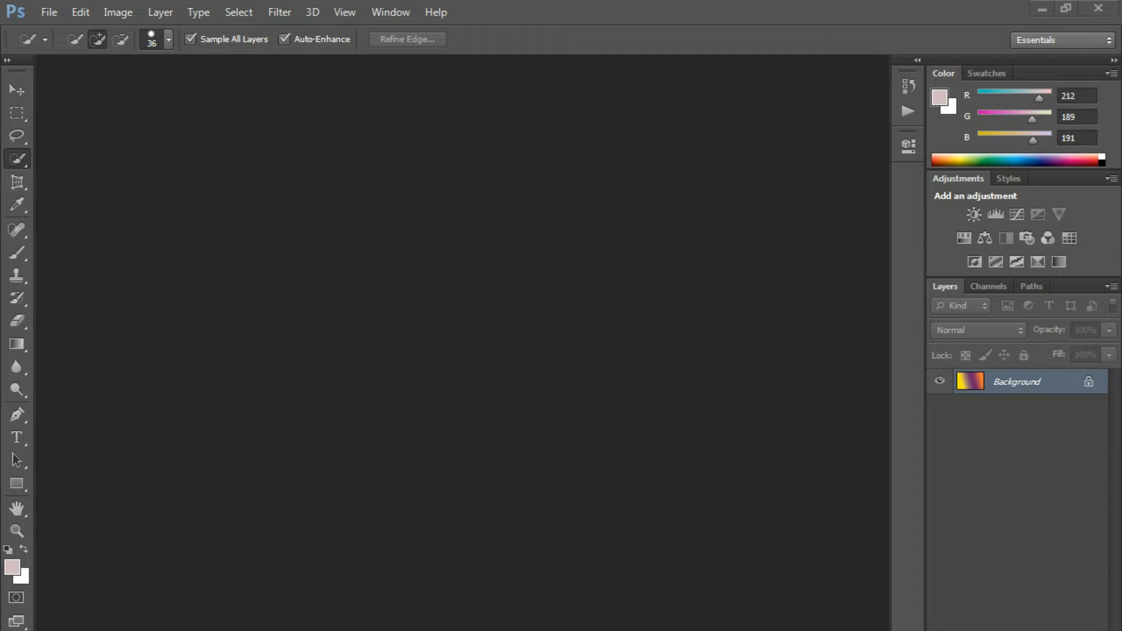
{"action": "mouse_move", "coordinate": [514, 630]}
{"action": "left_click", "coordinate": [528, 599]}
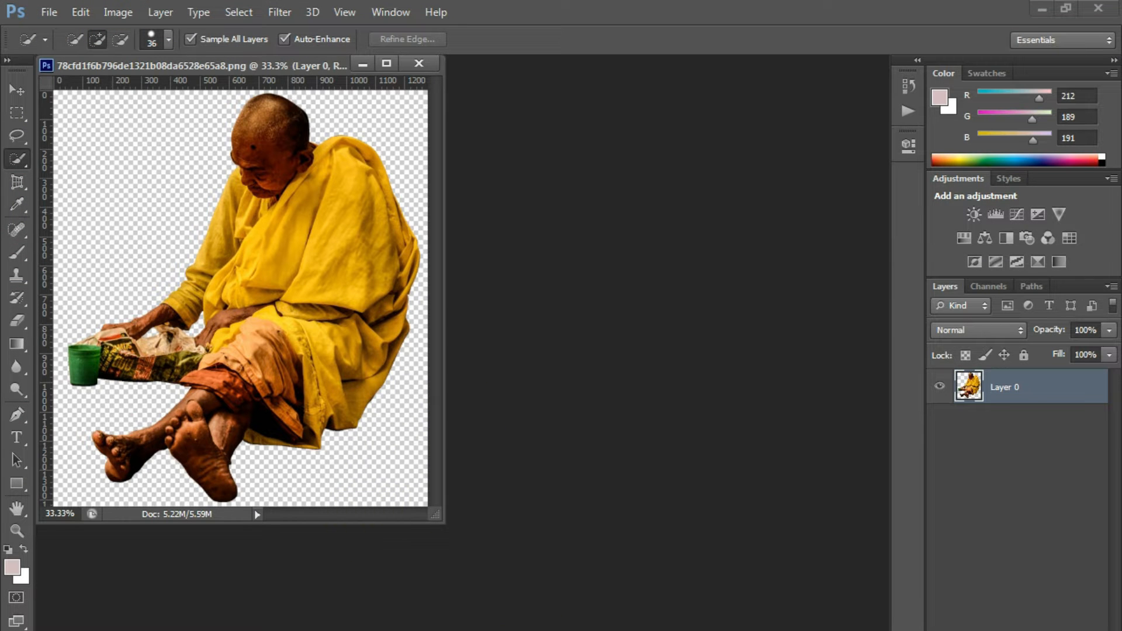
{"action": "mouse_move", "coordinate": [513, 630]}
{"action": "left_click", "coordinate": [729, 584]}
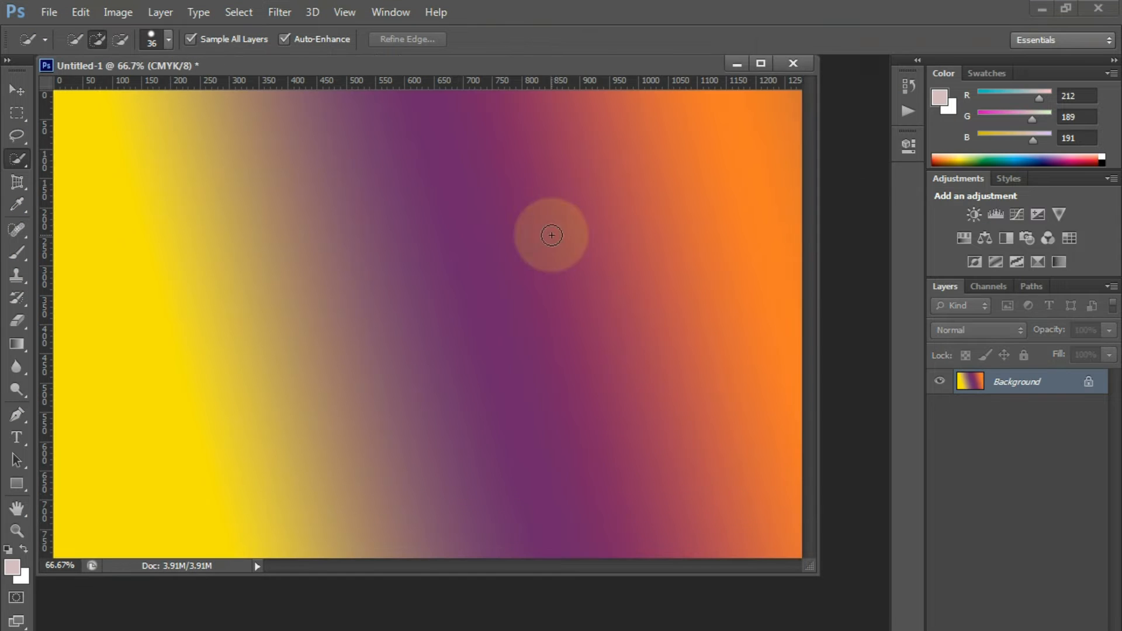
{"action": "left_click_drag", "start_coordinate": [563, 71], "coordinate": [868, 94]}
{"action": "left_click", "coordinate": [268, 107]}
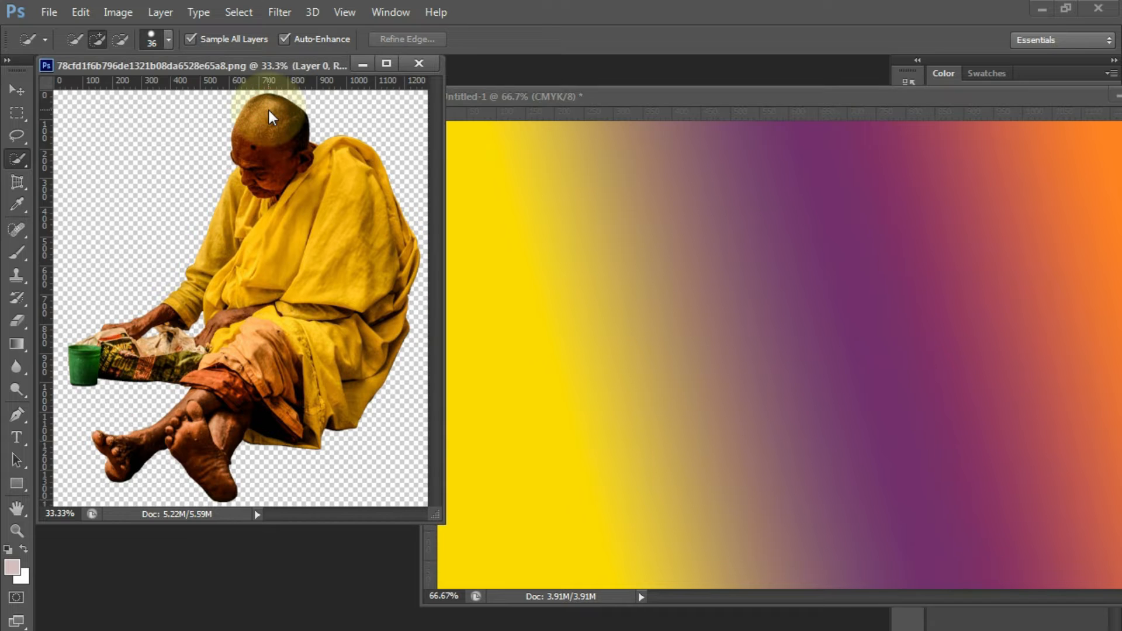
Switch to the Magic Wand tool, minimize the Untitled-1 document and centre the seated-man image window in the workspace.
{"action": "left_click", "coordinate": [21, 164]}
{"action": "left_click", "coordinate": [82, 171]}
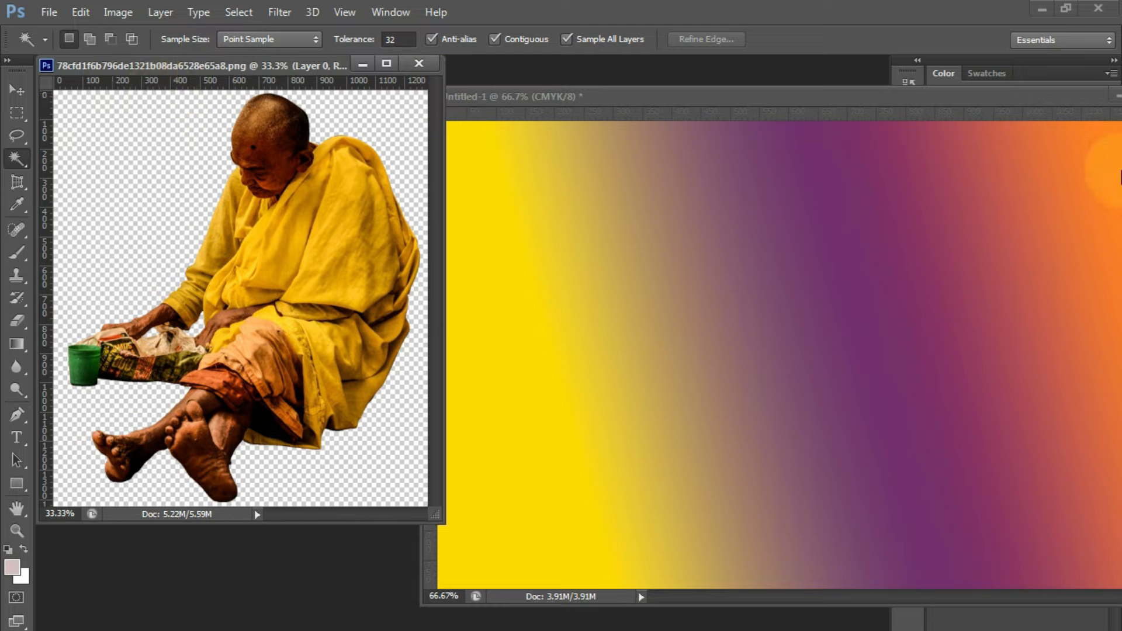
{"action": "left_click_drag", "start_coordinate": [1051, 94], "coordinate": [904, 128]}
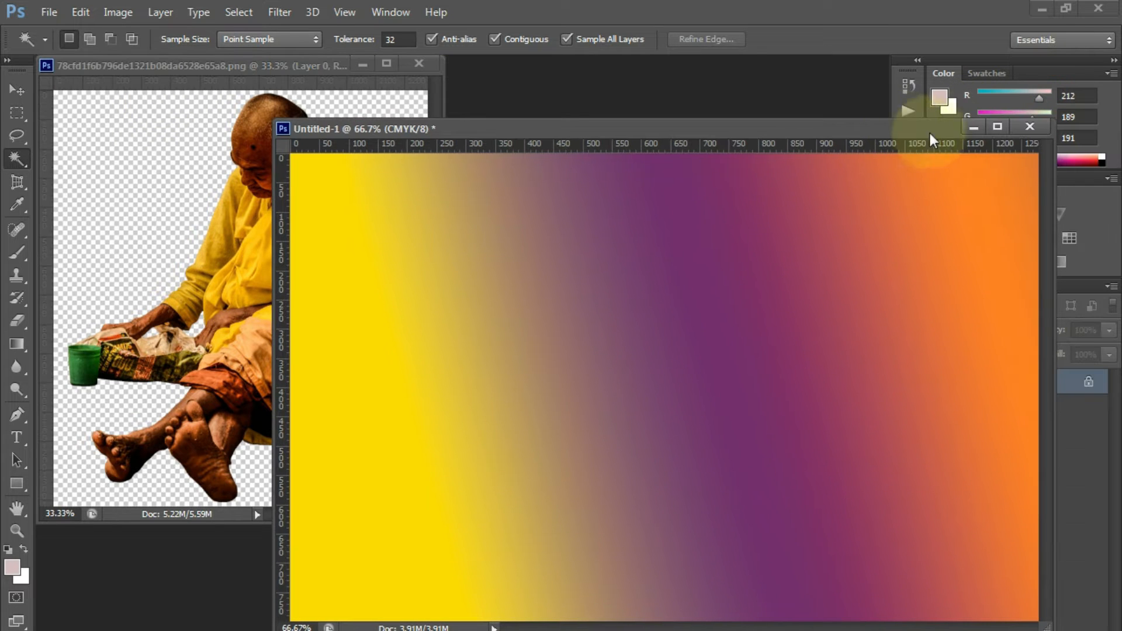
{"action": "left_click", "coordinate": [971, 125]}
{"action": "left_click_drag", "start_coordinate": [271, 68], "coordinate": [517, 91]}
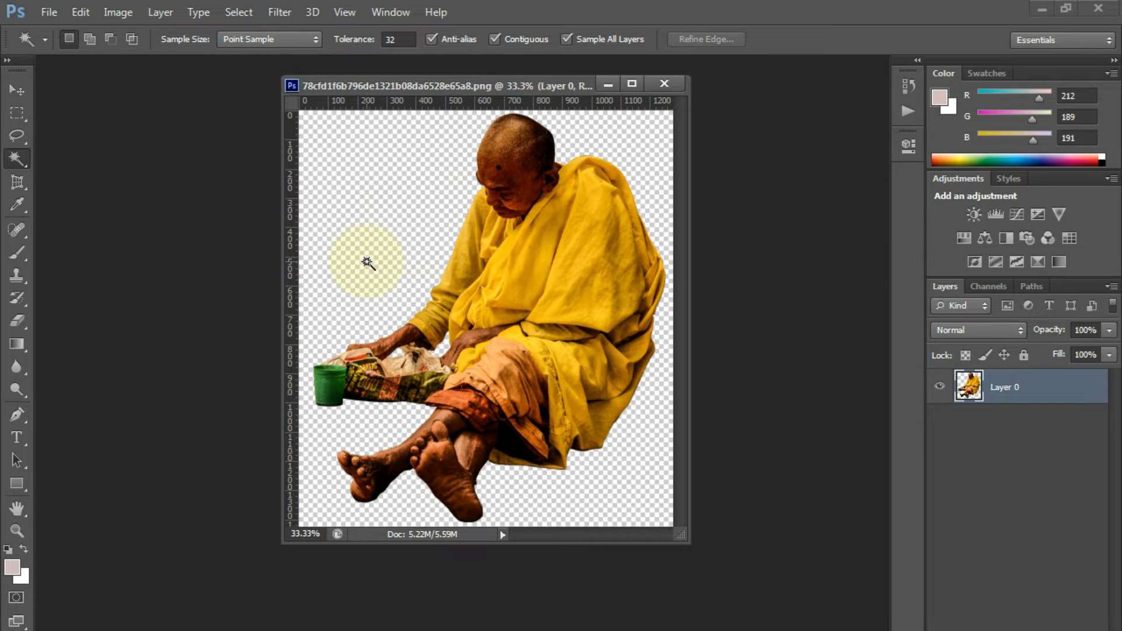
Select the transparent background around the seated man with the Magic Wand and try the add-to and subtract-from selection modes.
{"action": "left_click", "coordinate": [367, 262]}
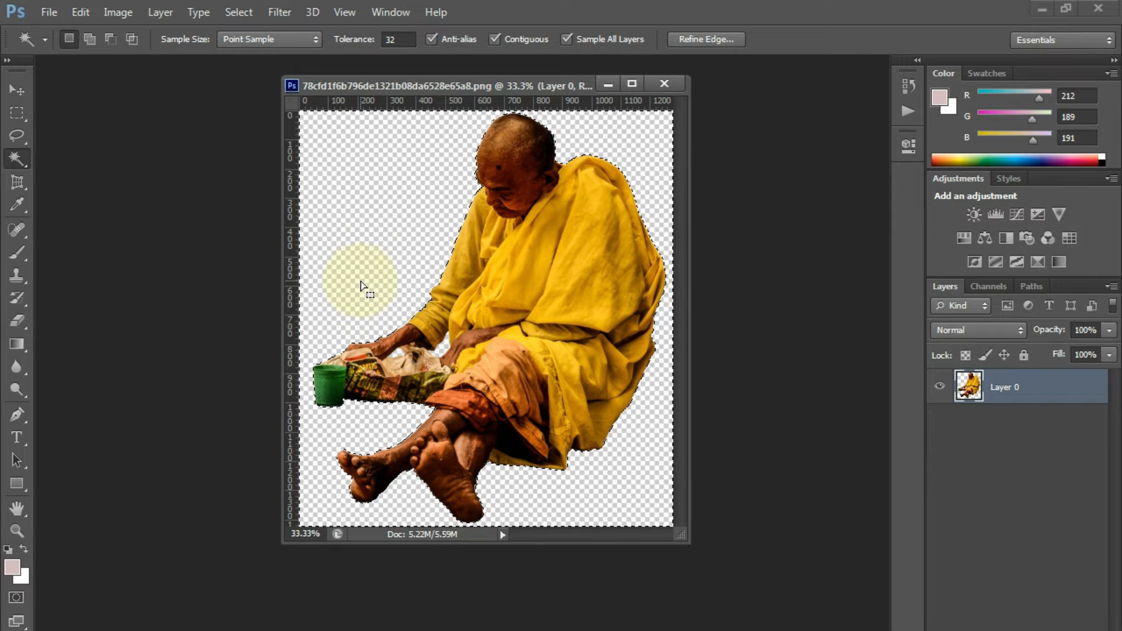
{"action": "key", "text": "shift"}
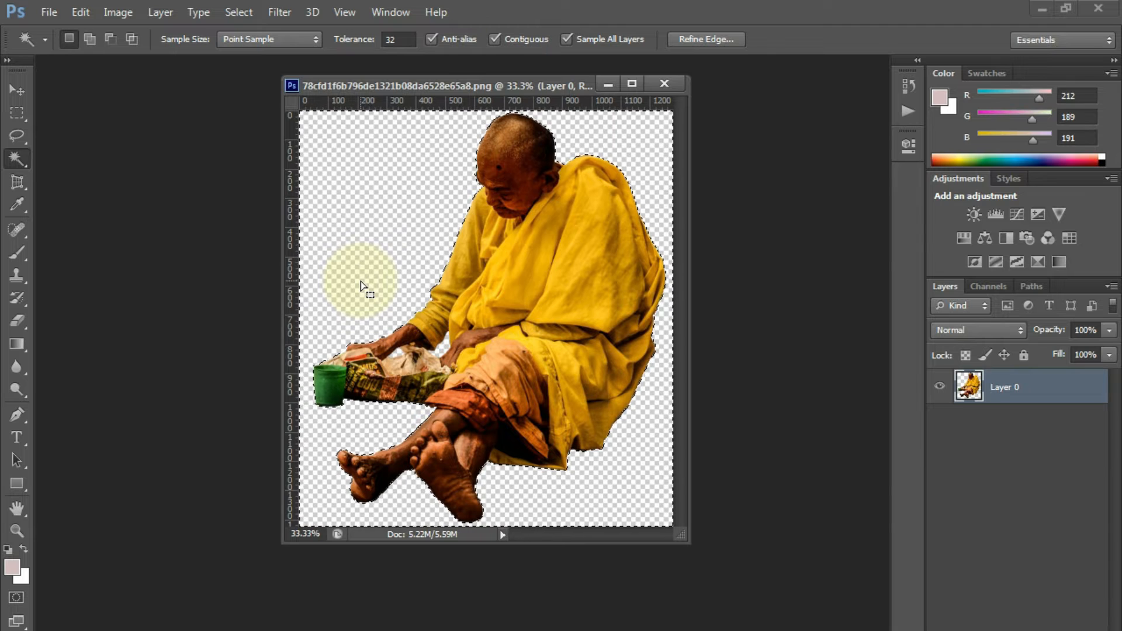
{"action": "key", "text": "alt"}
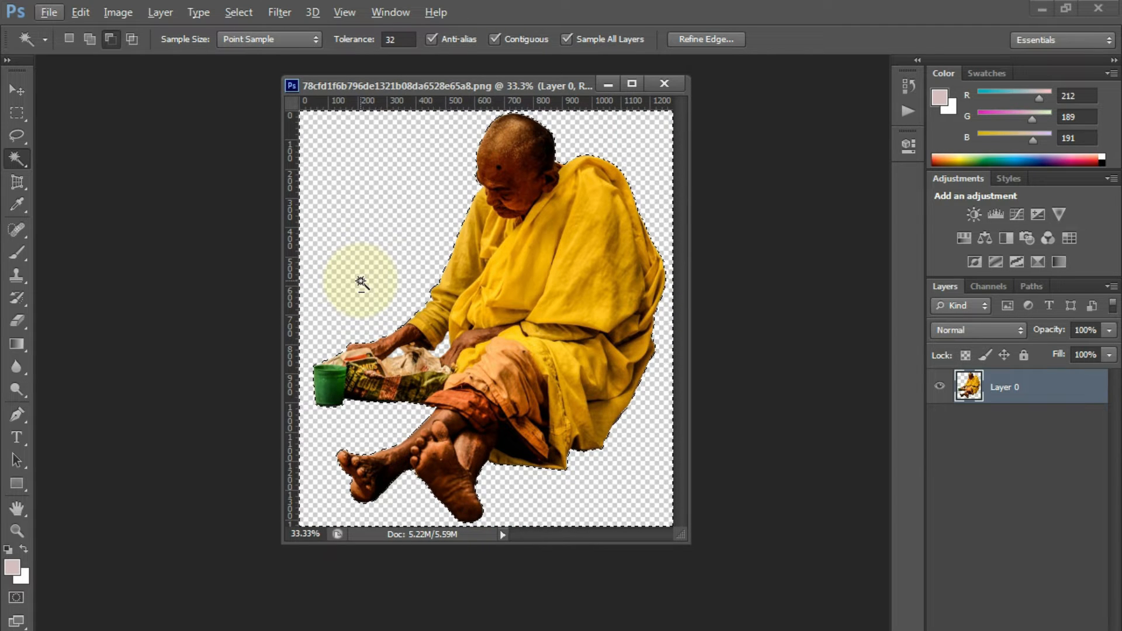
{"action": "key", "text": "shift"}
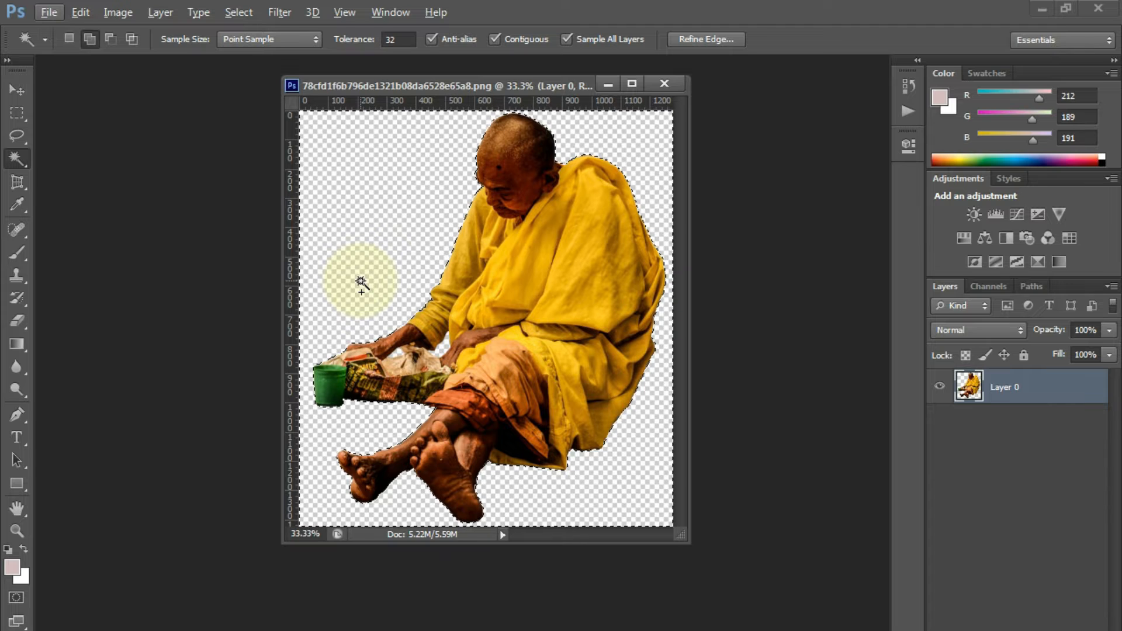
{"action": "key", "text": "alt"}
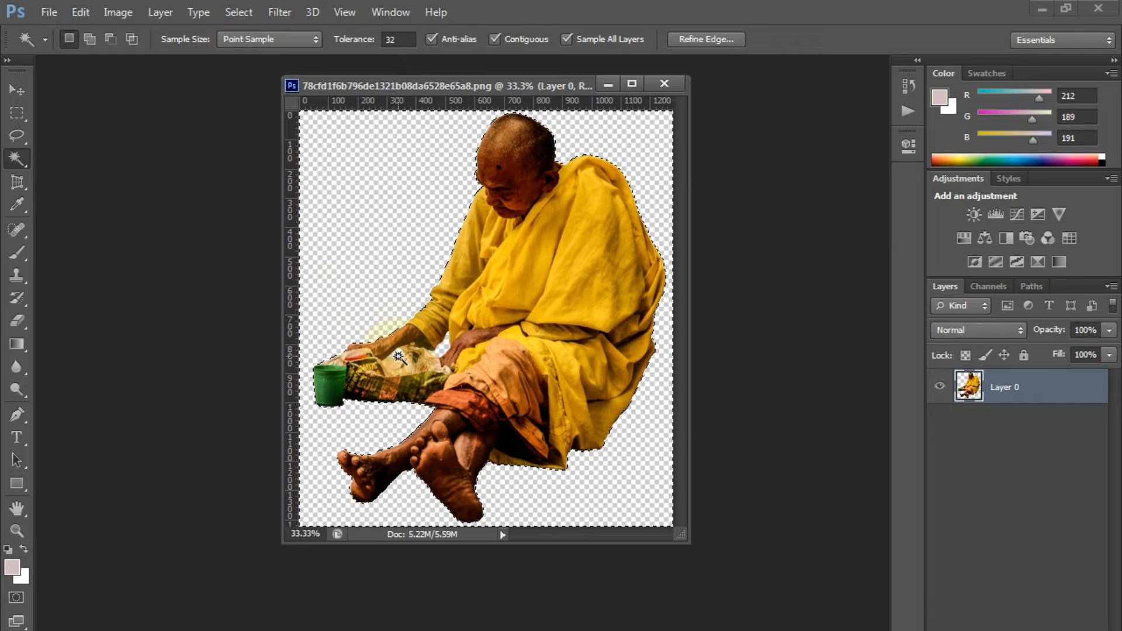
{"action": "key", "text": "shift"}
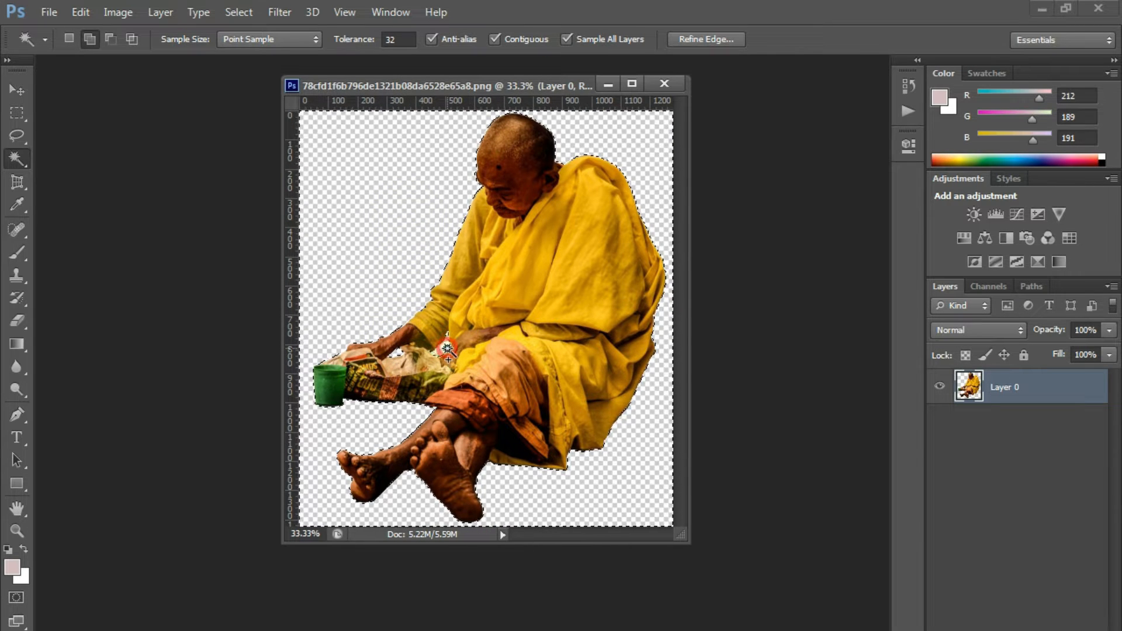
{"action": "key", "text": "Delete"}
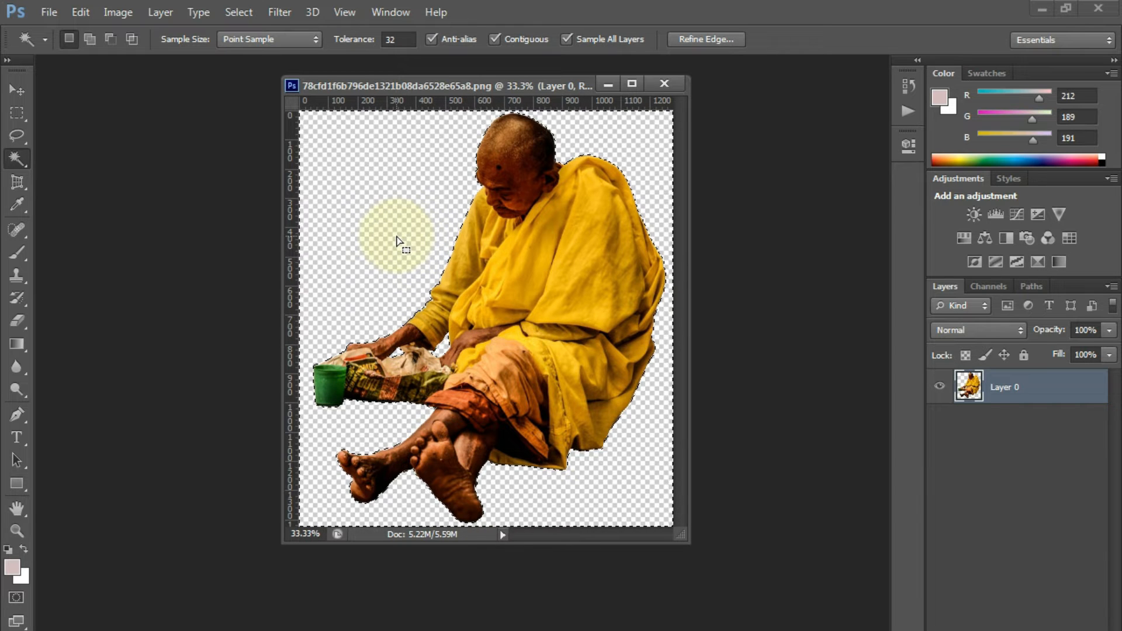
{"action": "key", "text": "alt"}
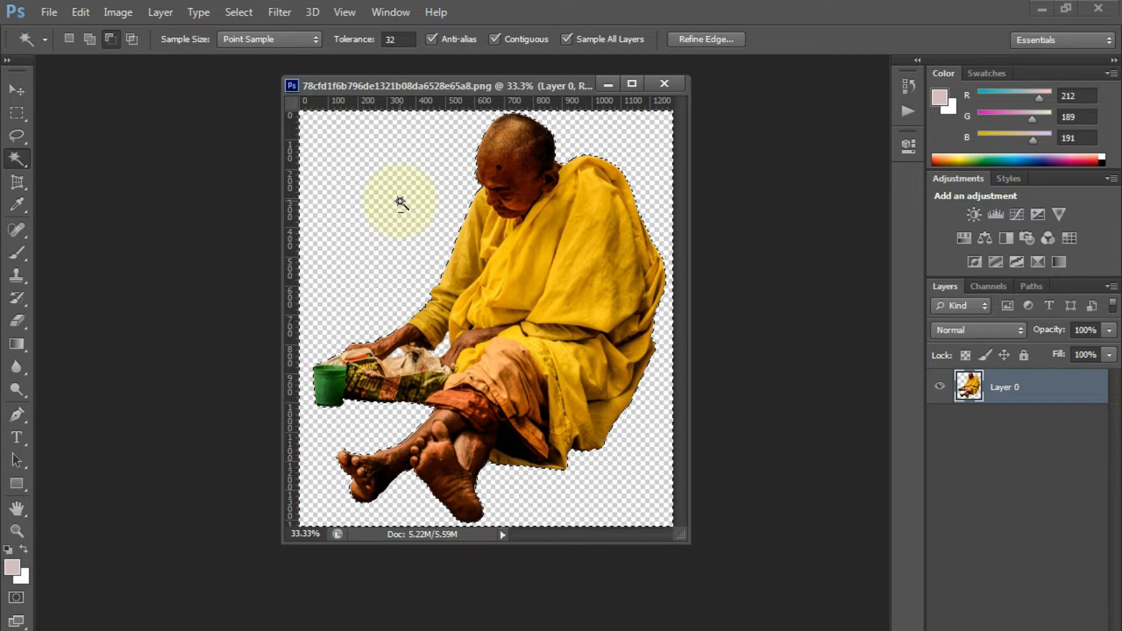
{"action": "key", "text": "shift"}
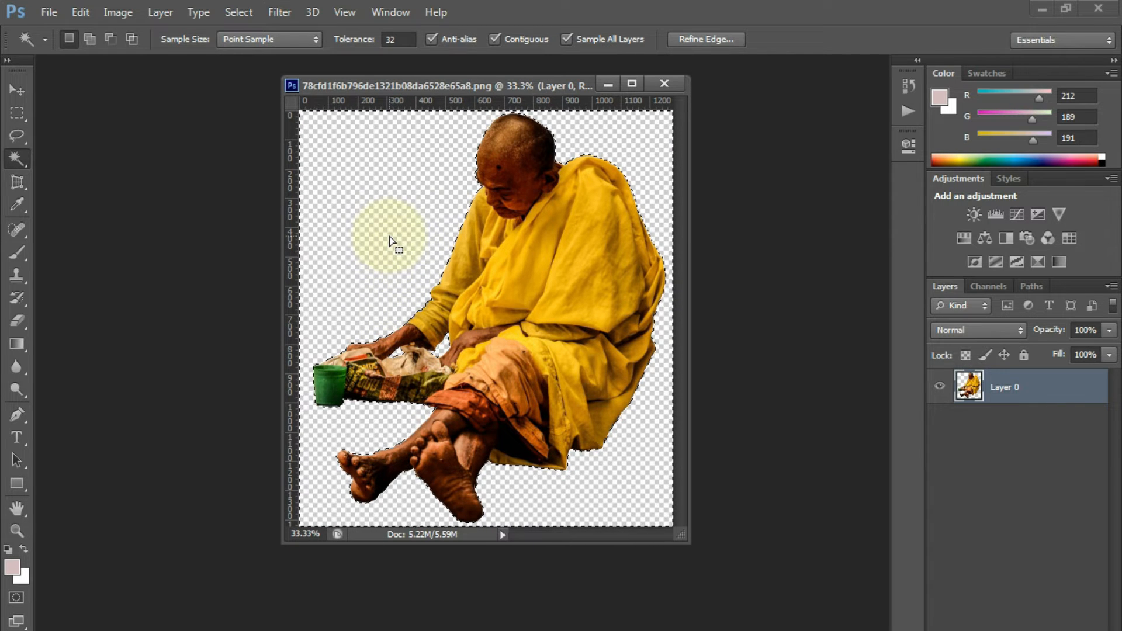
{"action": "key", "text": "alt"}
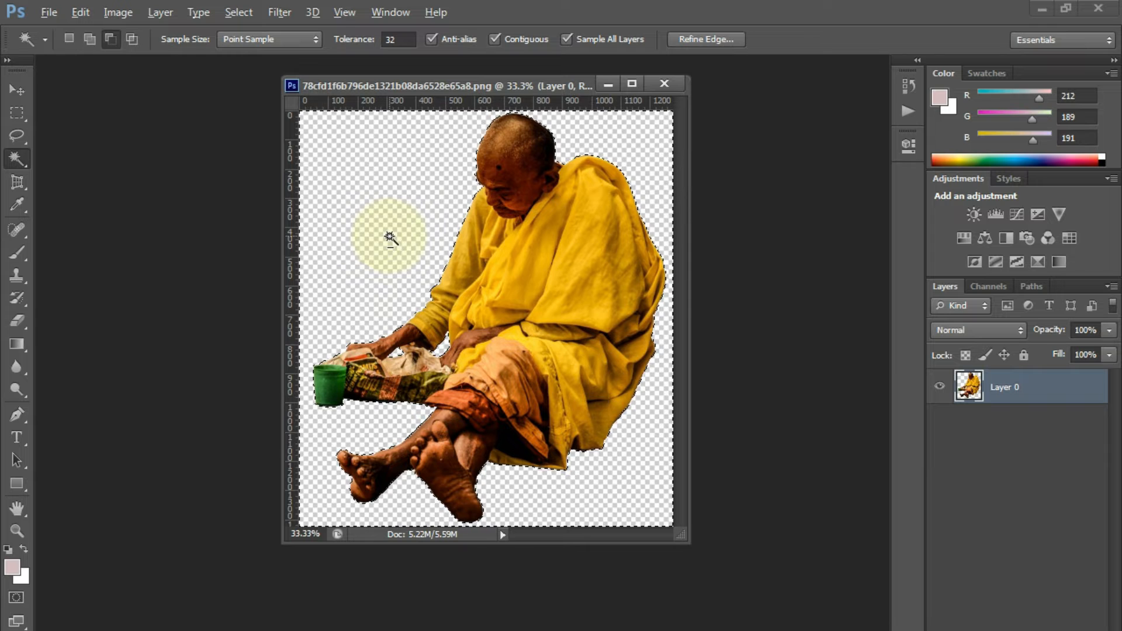
Try subtracting the small gap beside the man's hand from the selection and adding the gap above the bag.
{"action": "left_click", "coordinate": [448, 352], "text": "alt"}
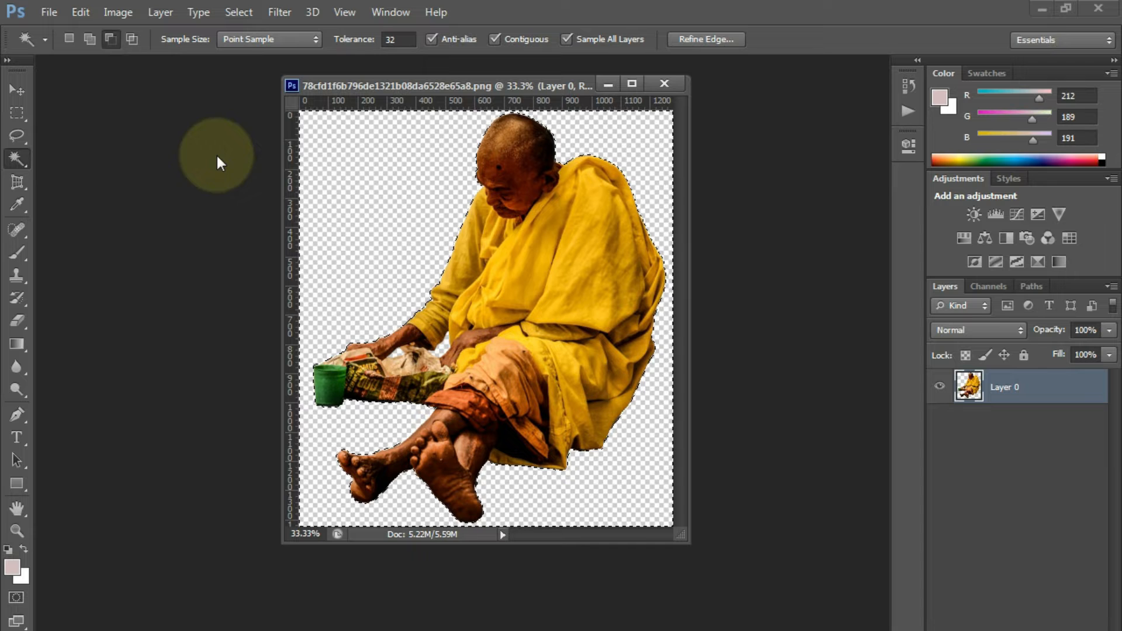
{"action": "key", "text": "shift"}
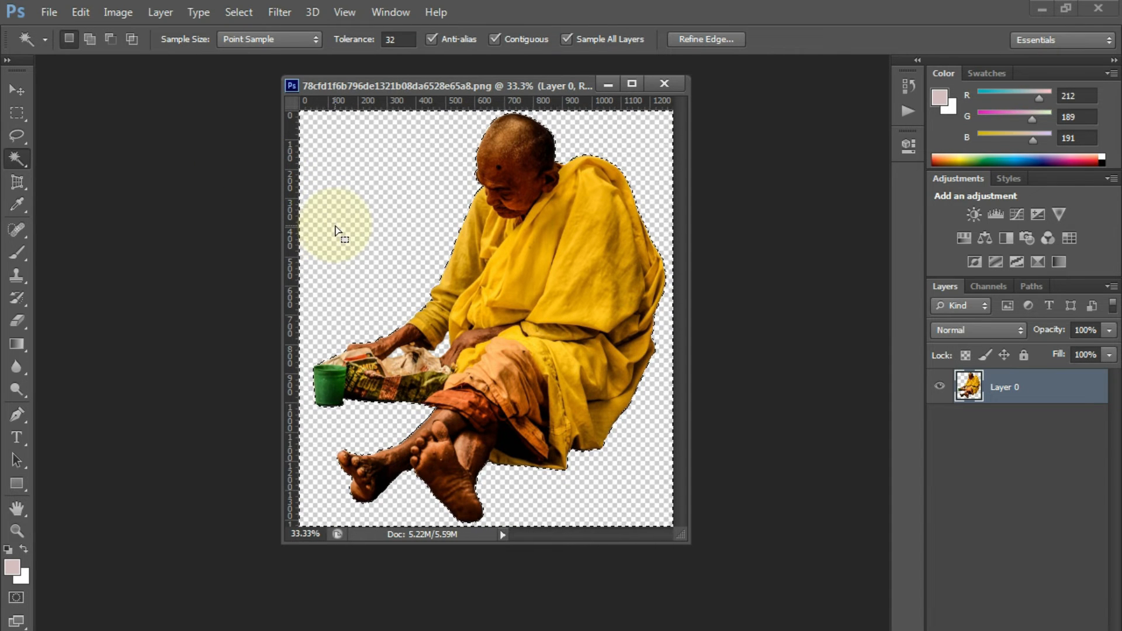
{"action": "key", "text": "alt"}
{"action": "key", "text": "shift"}
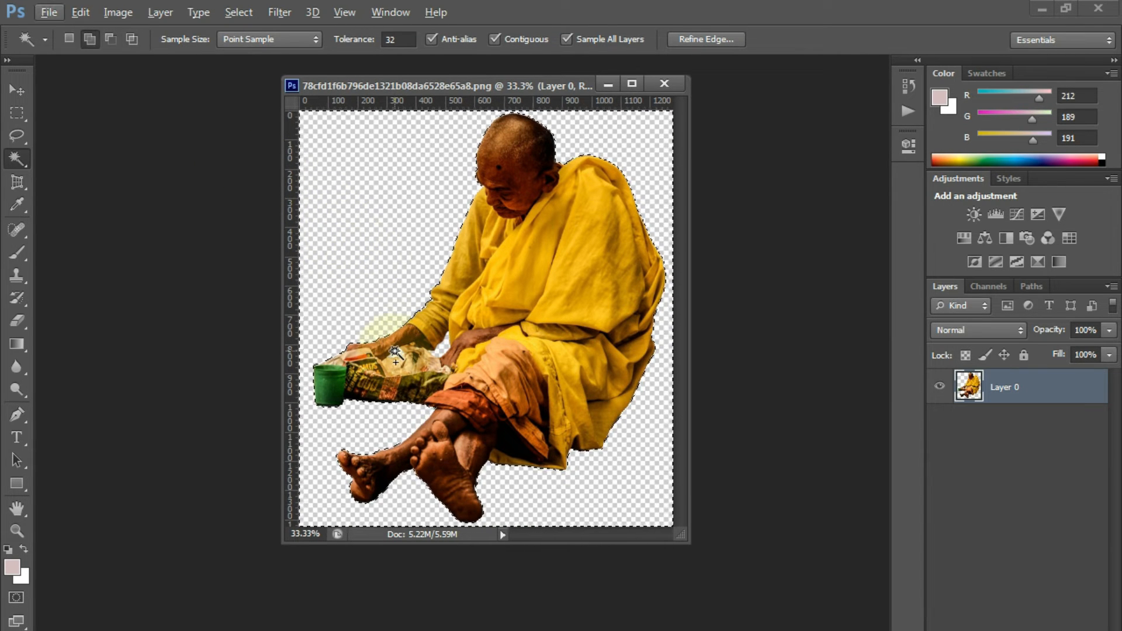
{"action": "left_click", "coordinate": [404, 355], "text": "shift"}
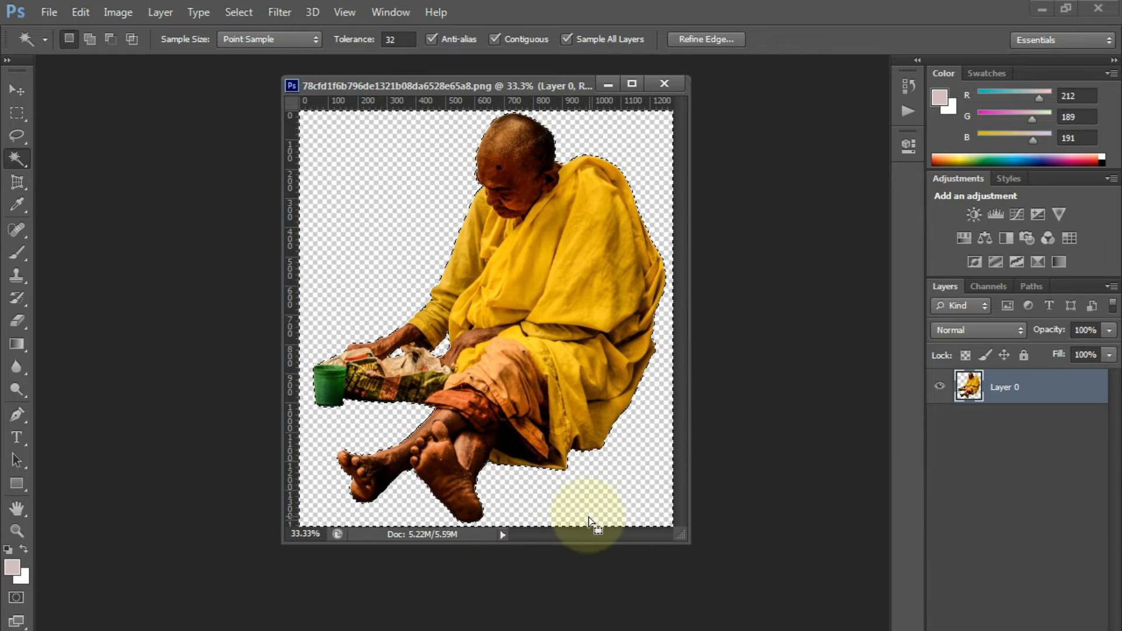
Close the current image and reopen 78cfd1f6b796de1321b08da6528e65a8.png.
{"action": "left_click", "coordinate": [665, 83]}
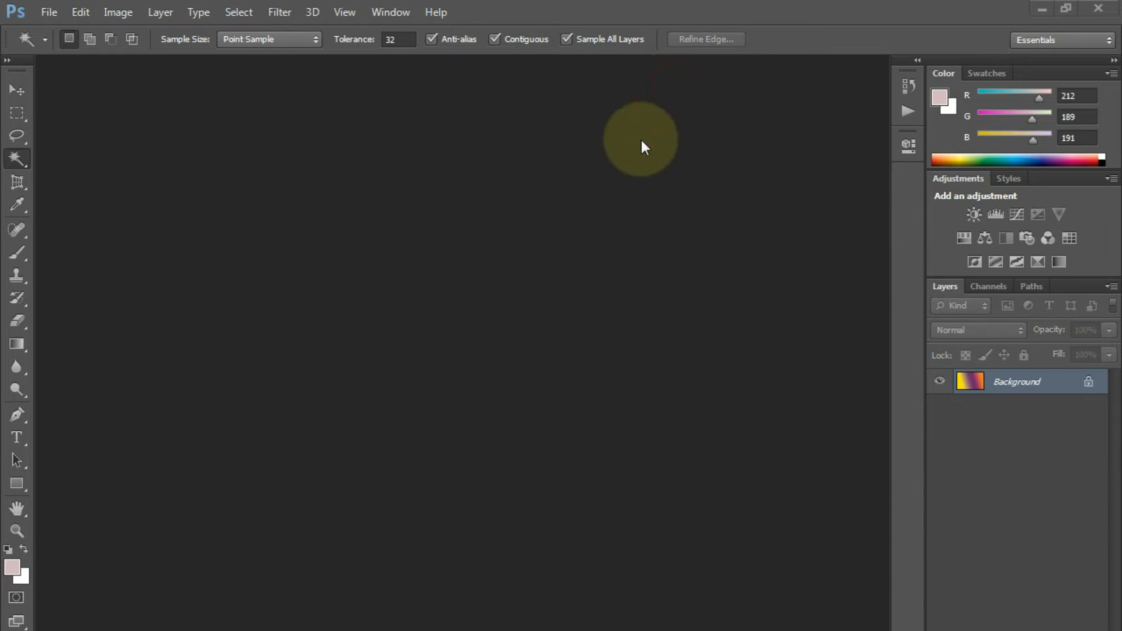
{"action": "double_click", "coordinate": [578, 290]}
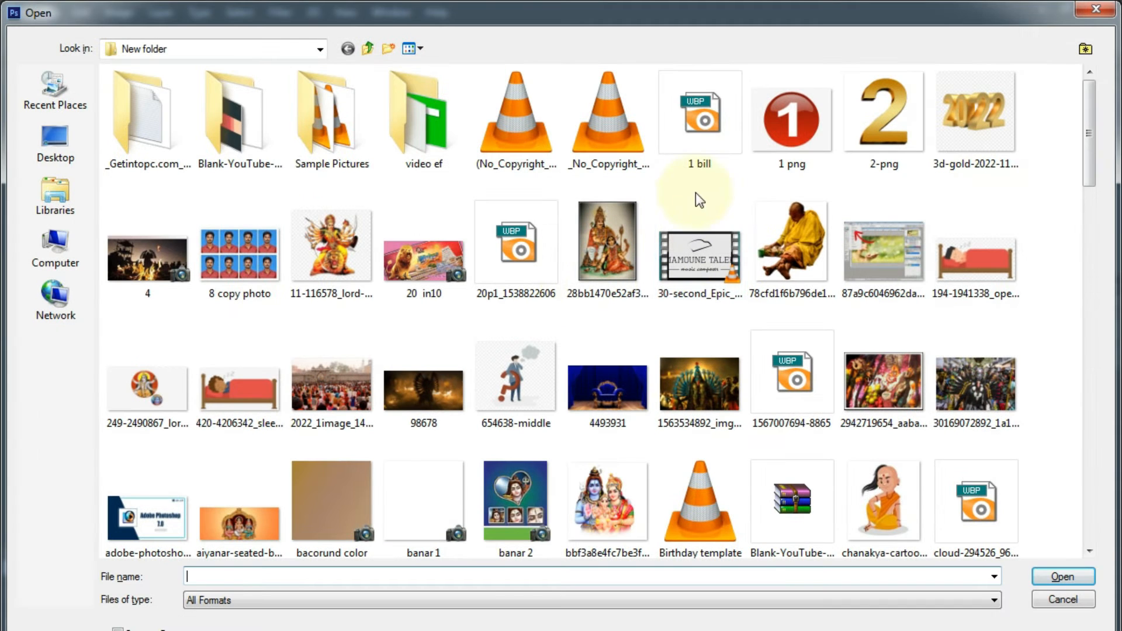
{"action": "left_click", "coordinate": [800, 224]}
{"action": "left_click", "coordinate": [1074, 579]}
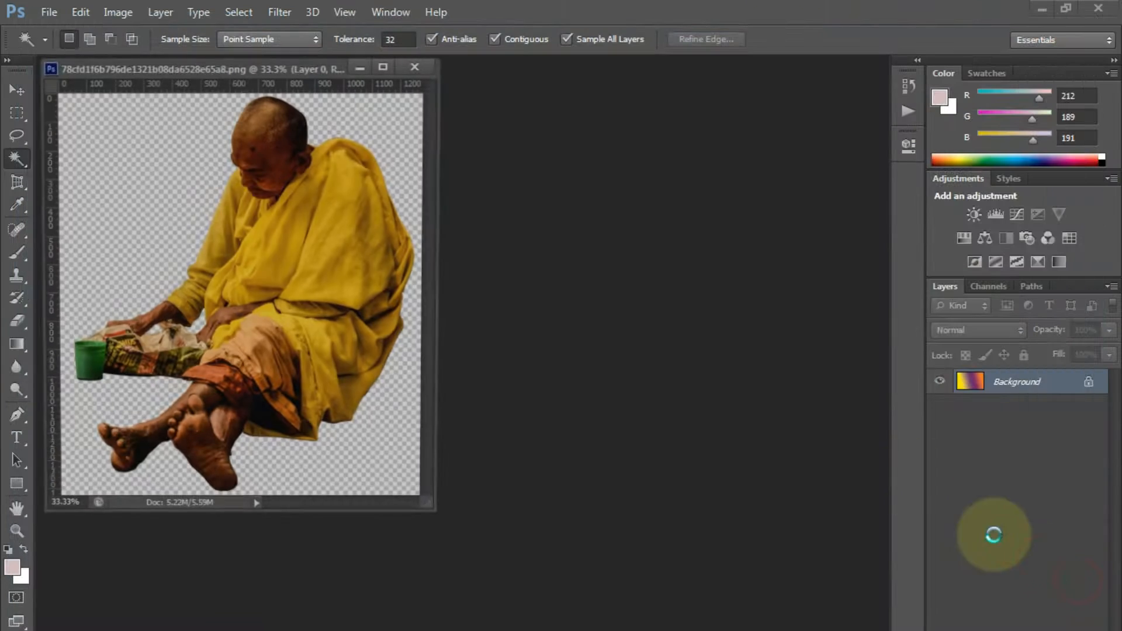
Magic Wand one colour area at a time: the robe, chest cloth, forehead, green cup, bag and foot.
{"action": "left_click", "coordinate": [308, 247]}
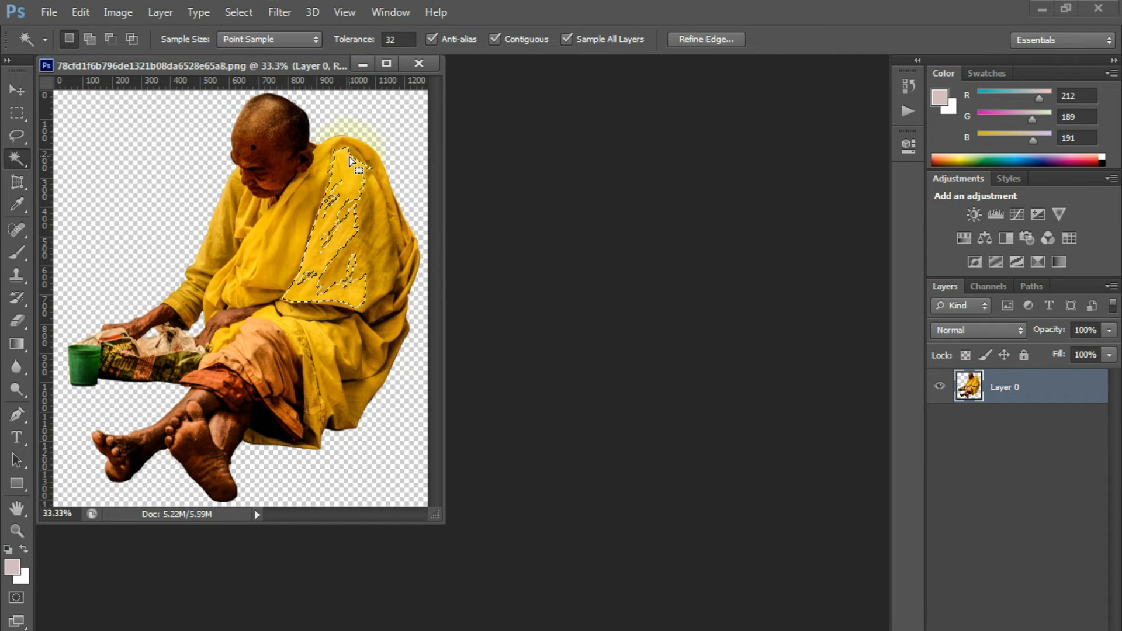
{"action": "left_click", "coordinate": [270, 255]}
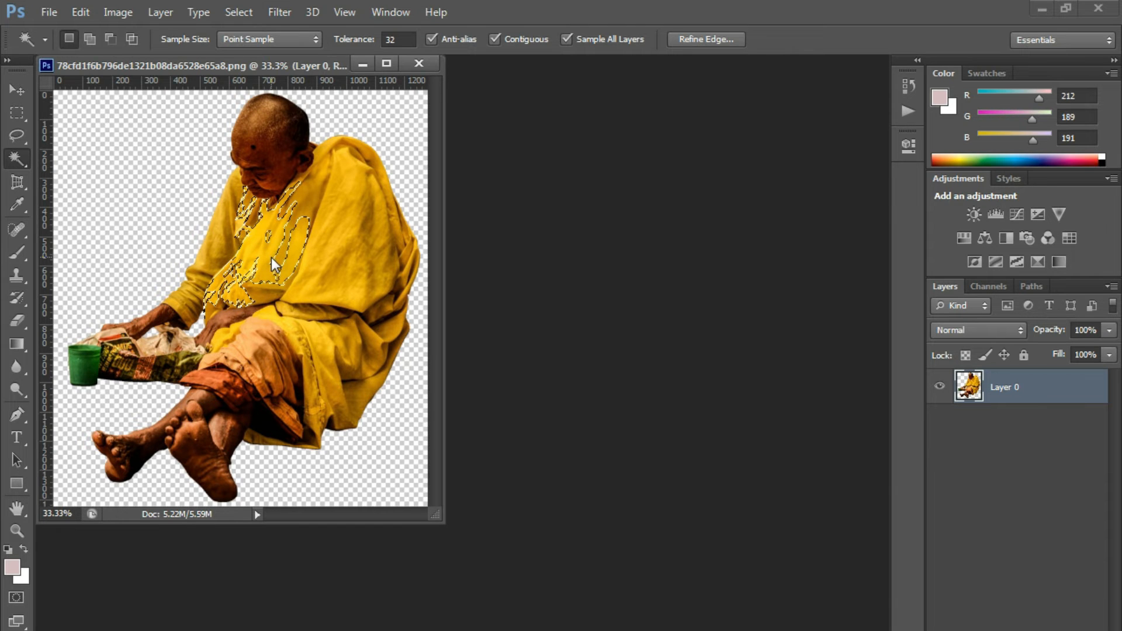
{"action": "left_click", "coordinate": [253, 148]}
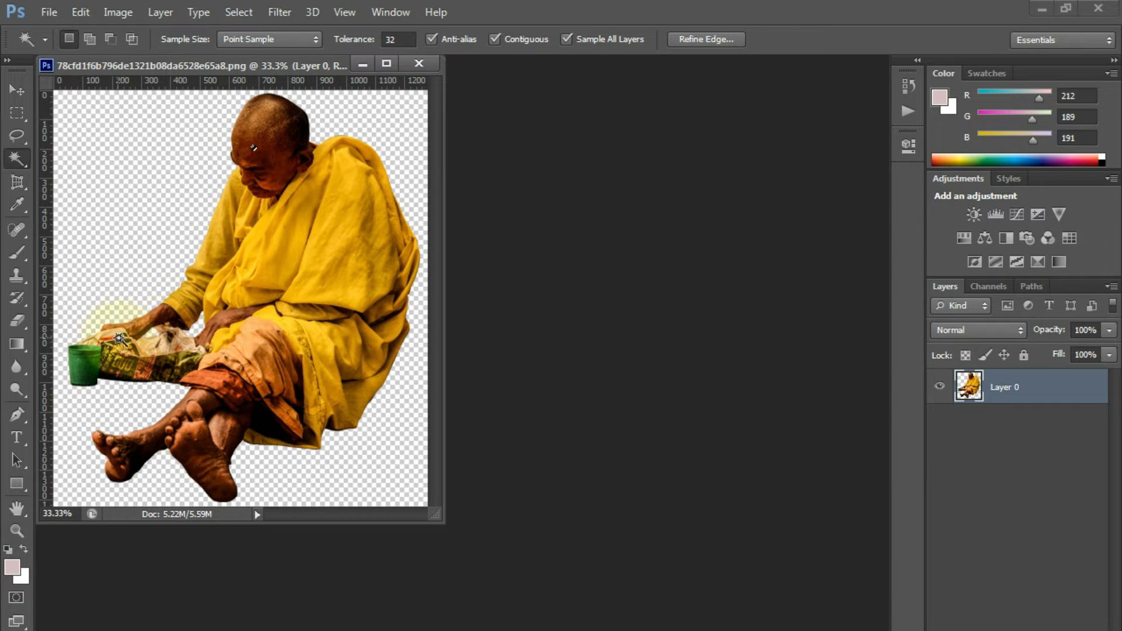
{"action": "left_click", "coordinate": [93, 369]}
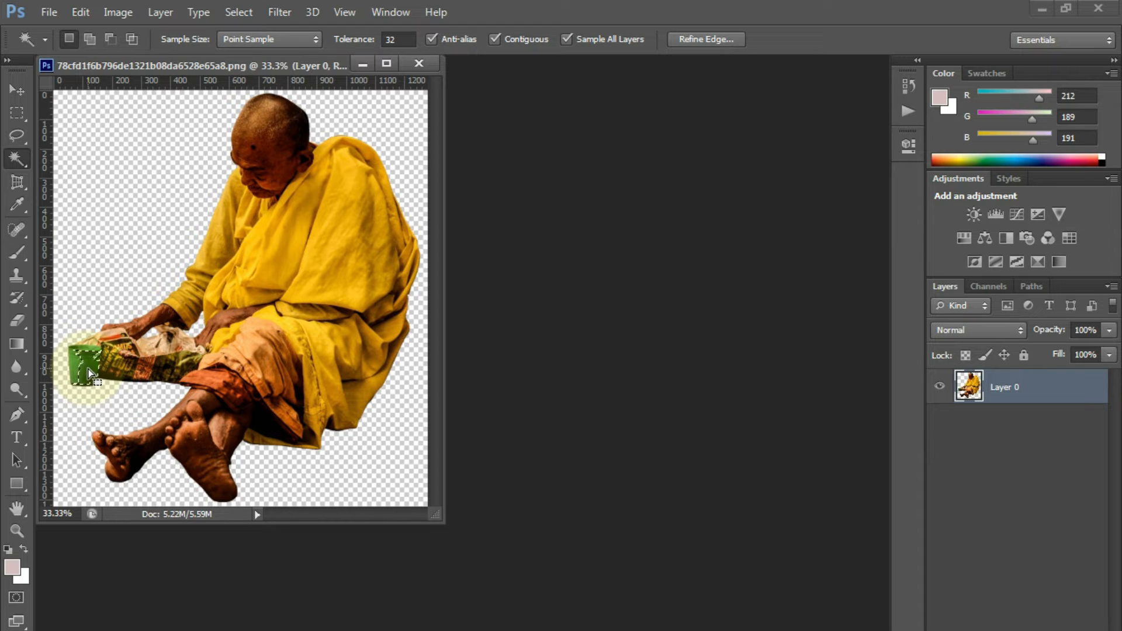
{"action": "left_click", "coordinate": [160, 341]}
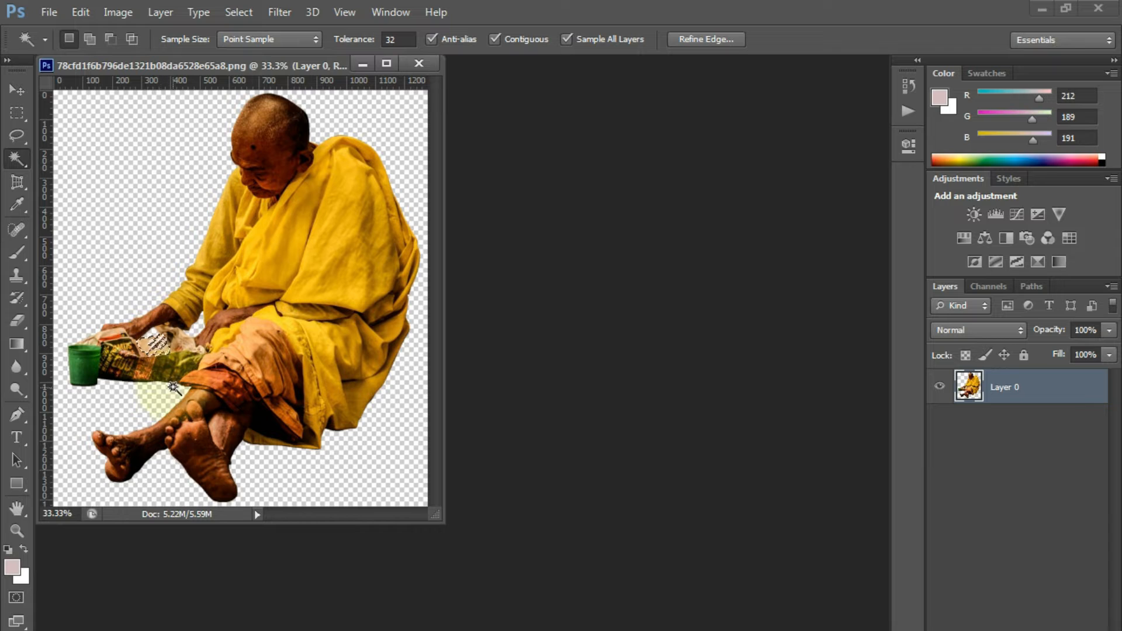
{"action": "left_click", "coordinate": [217, 426]}
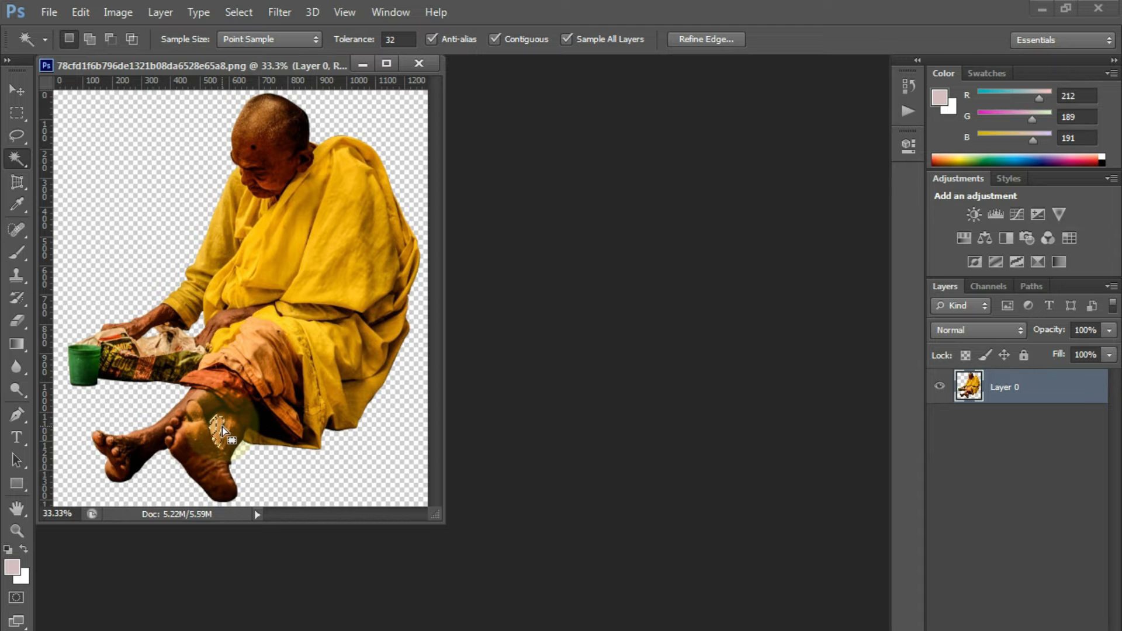
Sample the upper robe, lower robe and face with the Magic Wand, ending with a selection of the robe's shoulder area.
{"action": "left_click", "coordinate": [308, 221]}
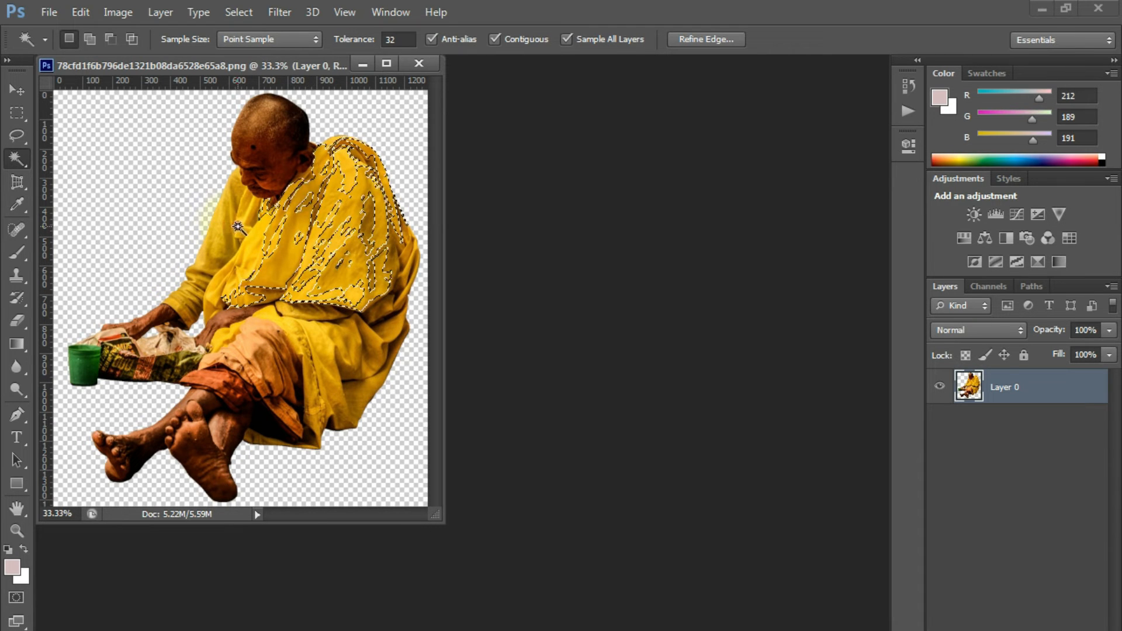
{"action": "left_click", "coordinate": [311, 384]}
{"action": "left_click", "coordinate": [277, 191]}
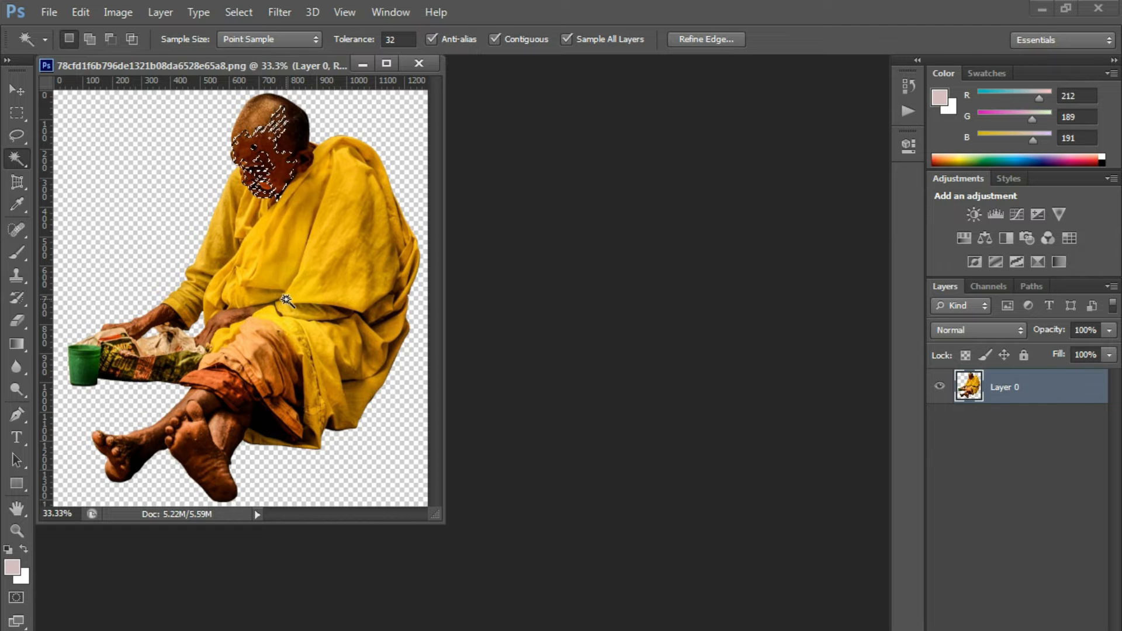
{"action": "left_click", "coordinate": [356, 252]}
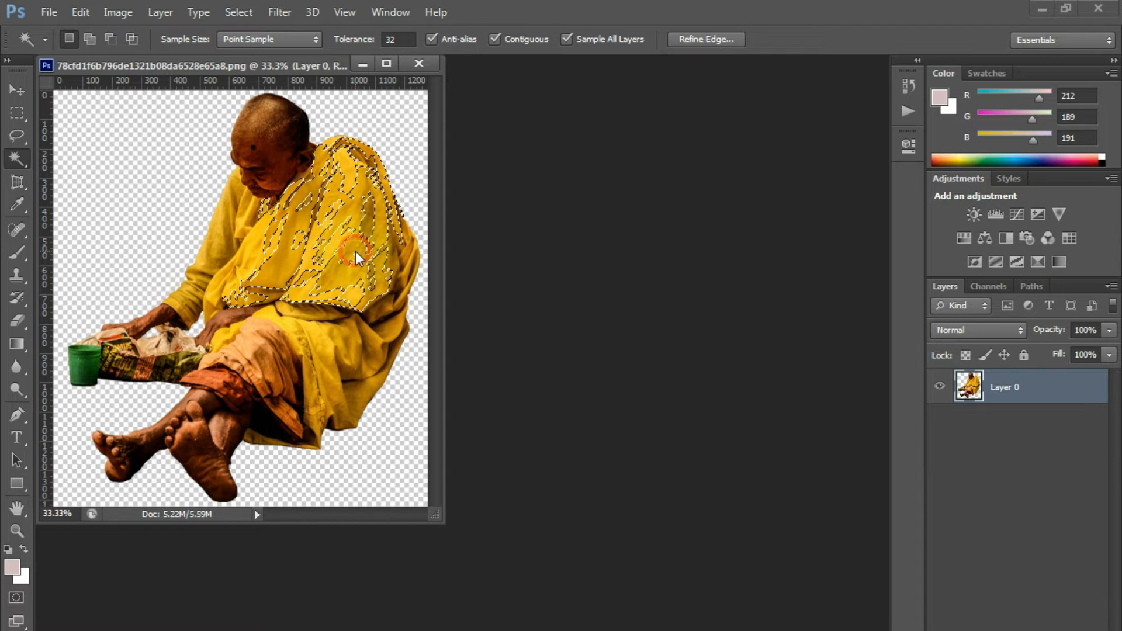
{"action": "left_click", "coordinate": [322, 367]}
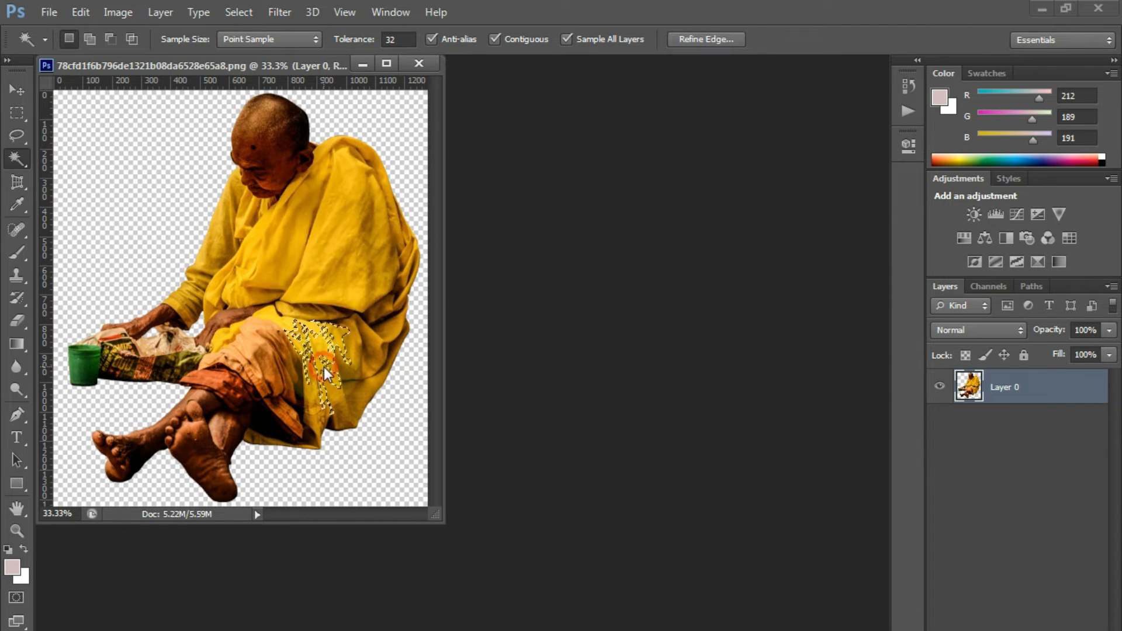
{"action": "left_click", "coordinate": [251, 255]}
{"action": "left_click", "coordinate": [345, 243]}
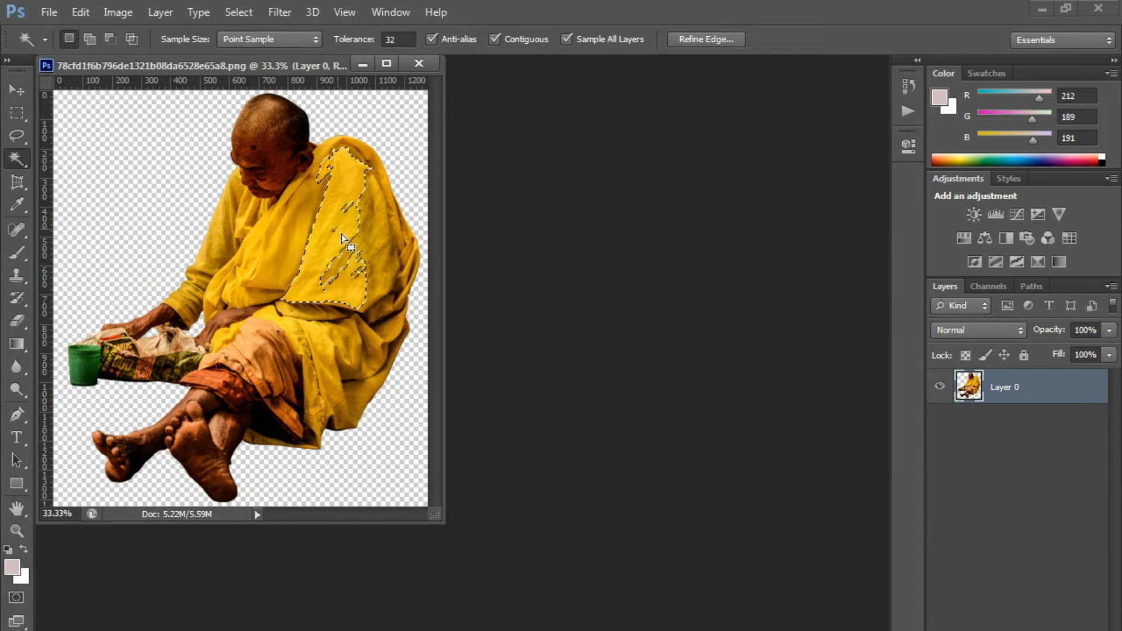
Select the transparent background around the man with the Magic Wand and move the image window toward the middle of the workspace.
{"action": "left_click", "coordinate": [156, 201]}
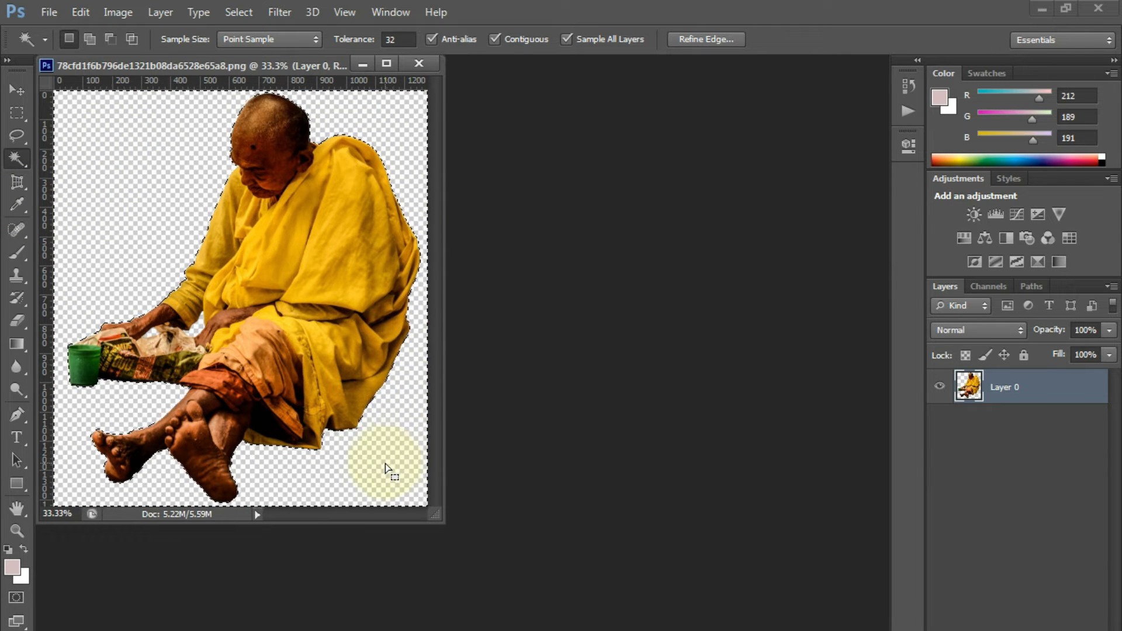
{"action": "left_click", "coordinate": [199, 316]}
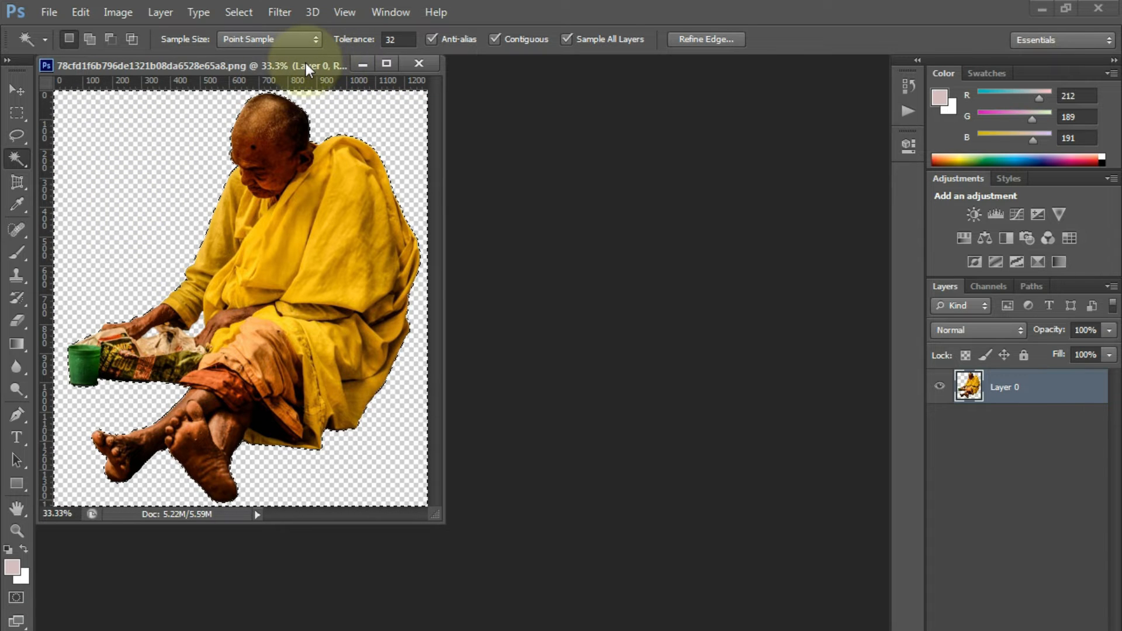
{"action": "left_click_drag", "start_coordinate": [306, 64], "coordinate": [419, 90]}
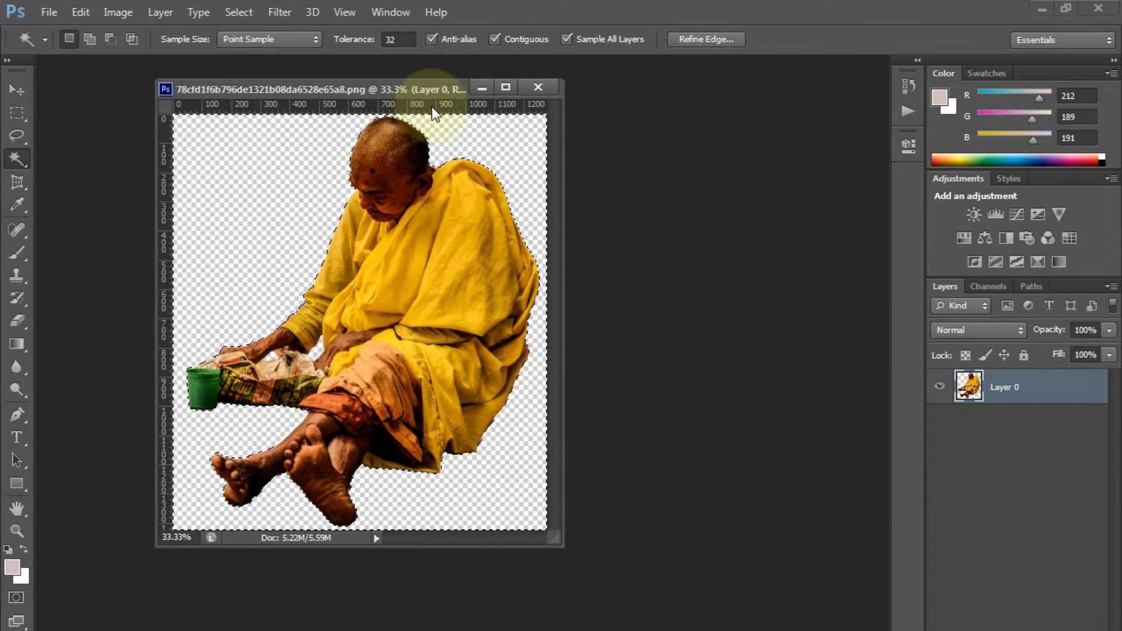
Switch to the Quick Selection tool, close the image and reopen 78cfd1f6b796de1321b08da6528e65a8.png.
{"action": "mouse_move", "coordinate": [23, 159]}
{"action": "left_mouse_down"}
{"action": "mouse_move", "coordinate": [87, 173]}
{"action": "mouse_move", "coordinate": [97, 159]}
{"action": "left_mouse_up"}
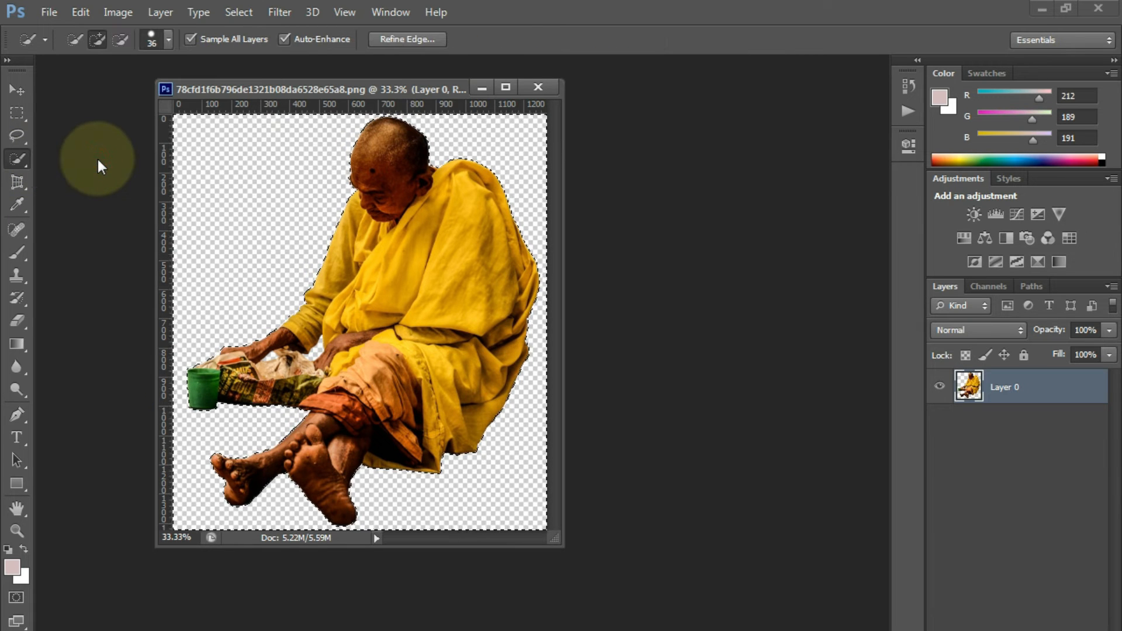
{"action": "left_click", "coordinate": [538, 89]}
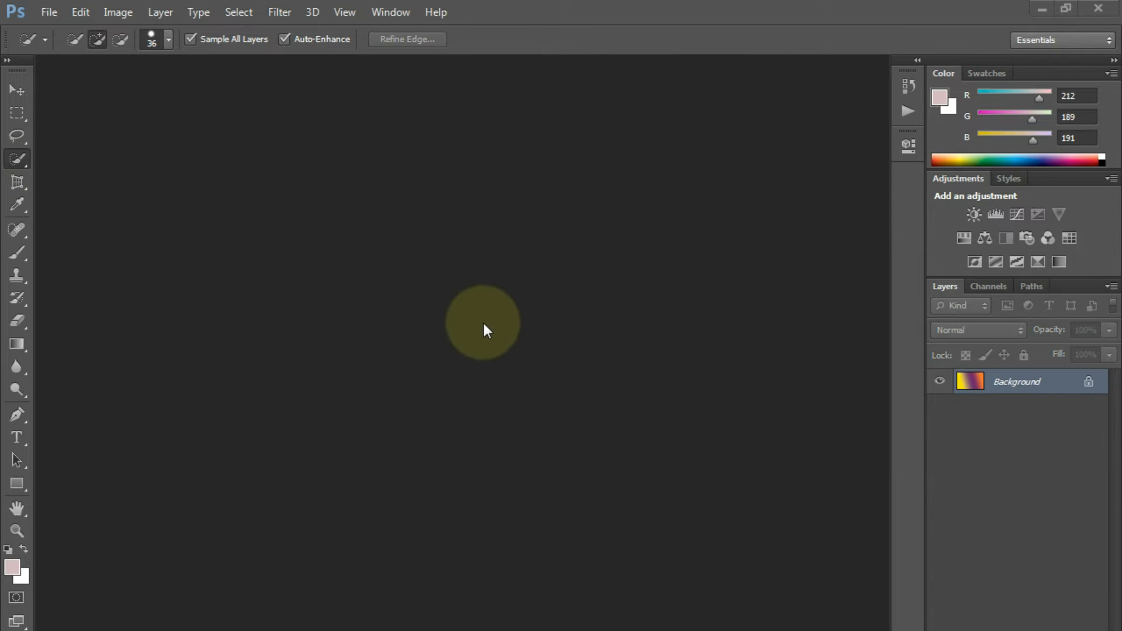
{"action": "double_click", "coordinate": [481, 299]}
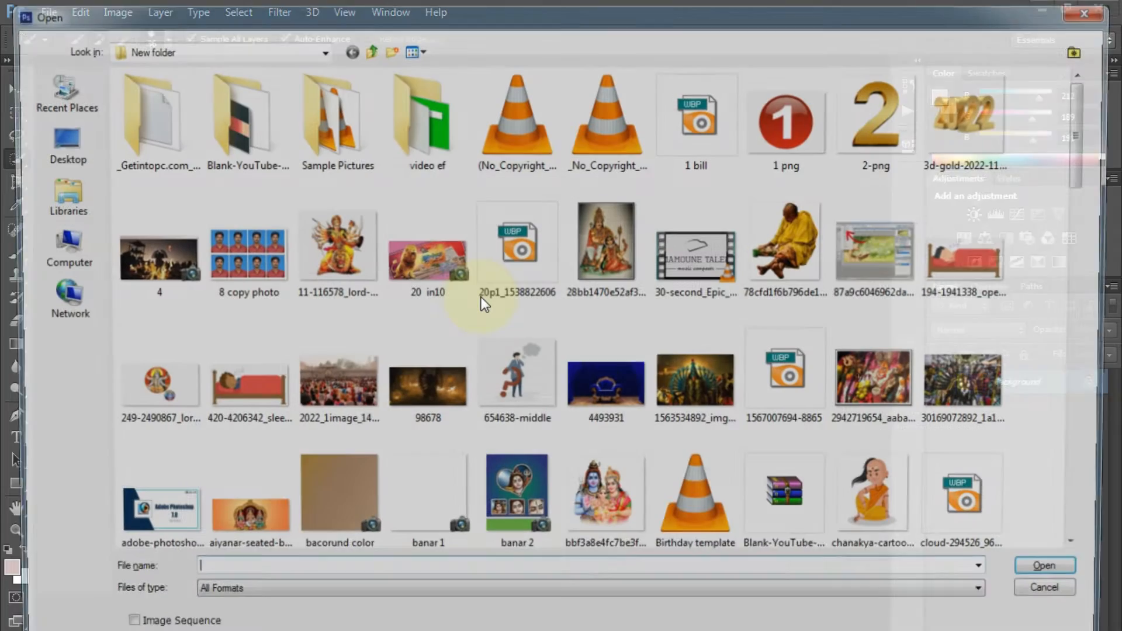
{"action": "left_click", "coordinate": [768, 257]}
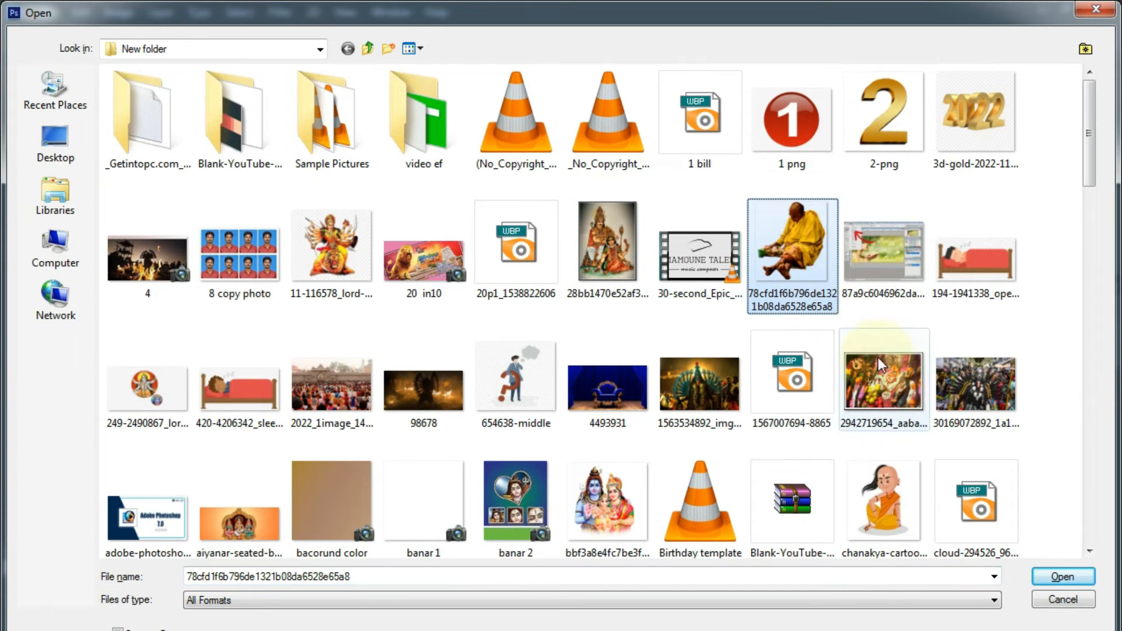
{"action": "left_click", "coordinate": [1070, 571]}
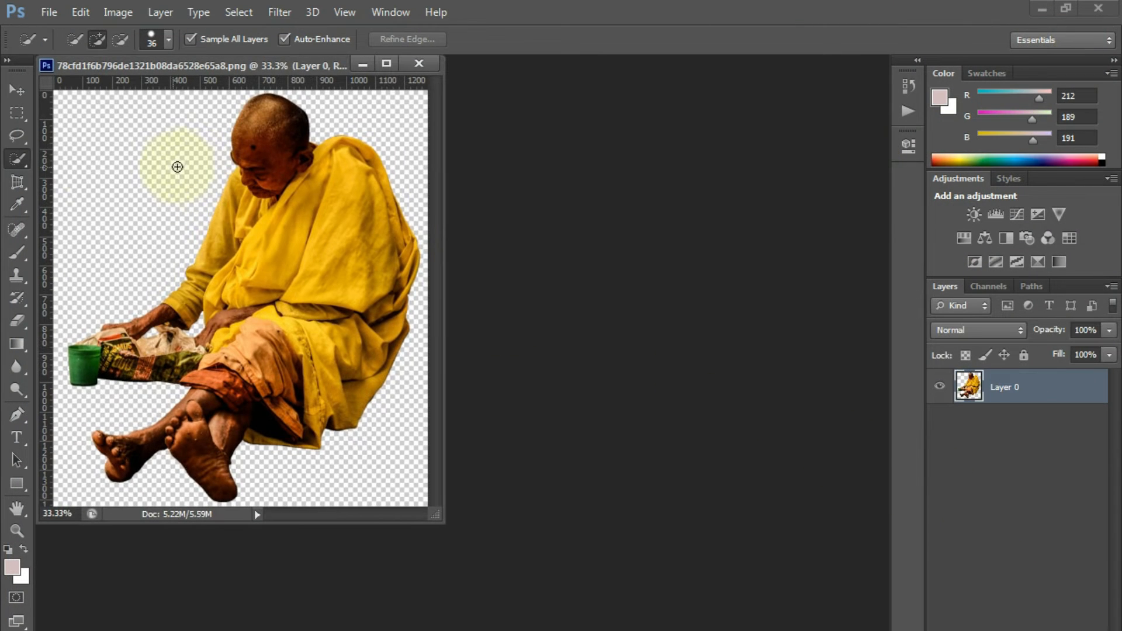
Centre the image window in the workspace and paint a Quick Selection from the background toward the man's head.
{"action": "right_click", "coordinate": [15, 159]}
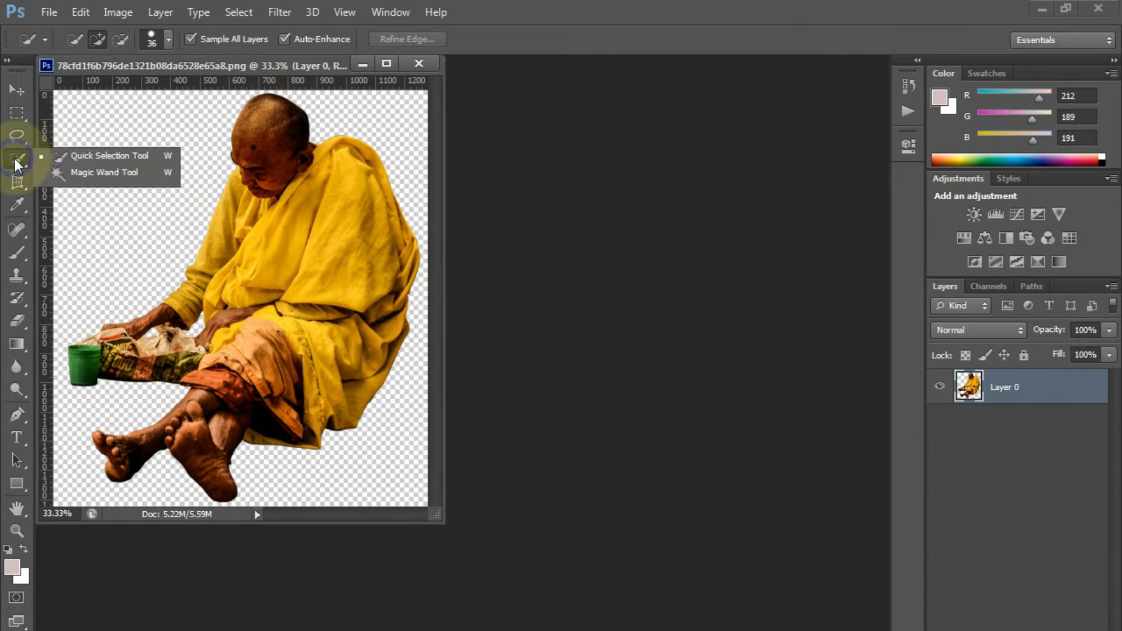
{"action": "left_click", "coordinate": [90, 156]}
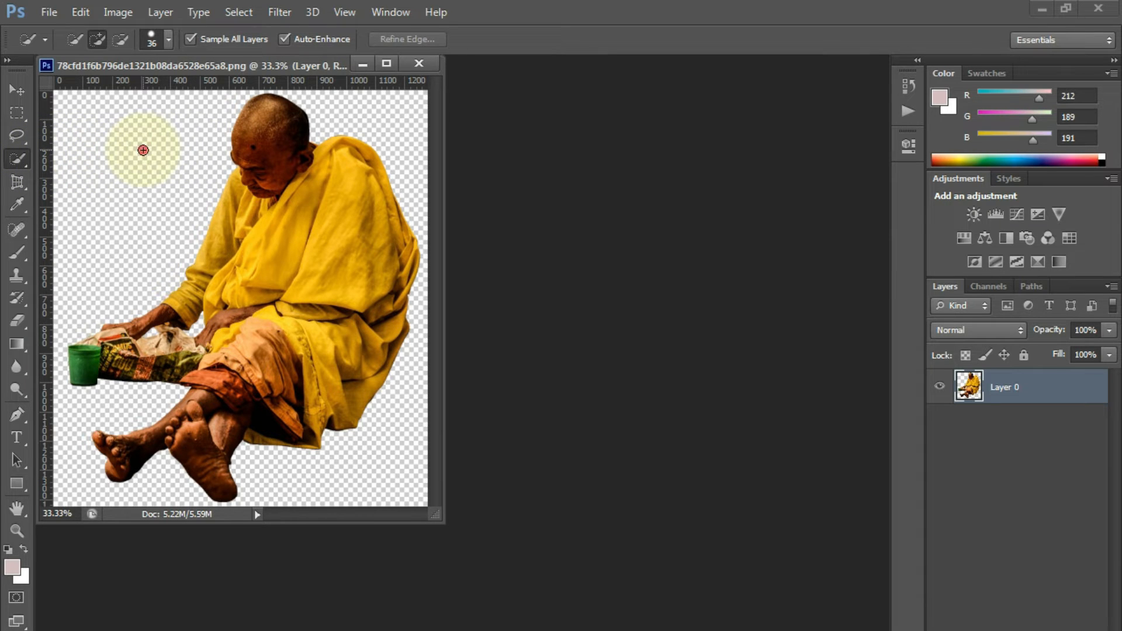
{"action": "left_click_drag", "start_coordinate": [311, 68], "coordinate": [558, 86]}
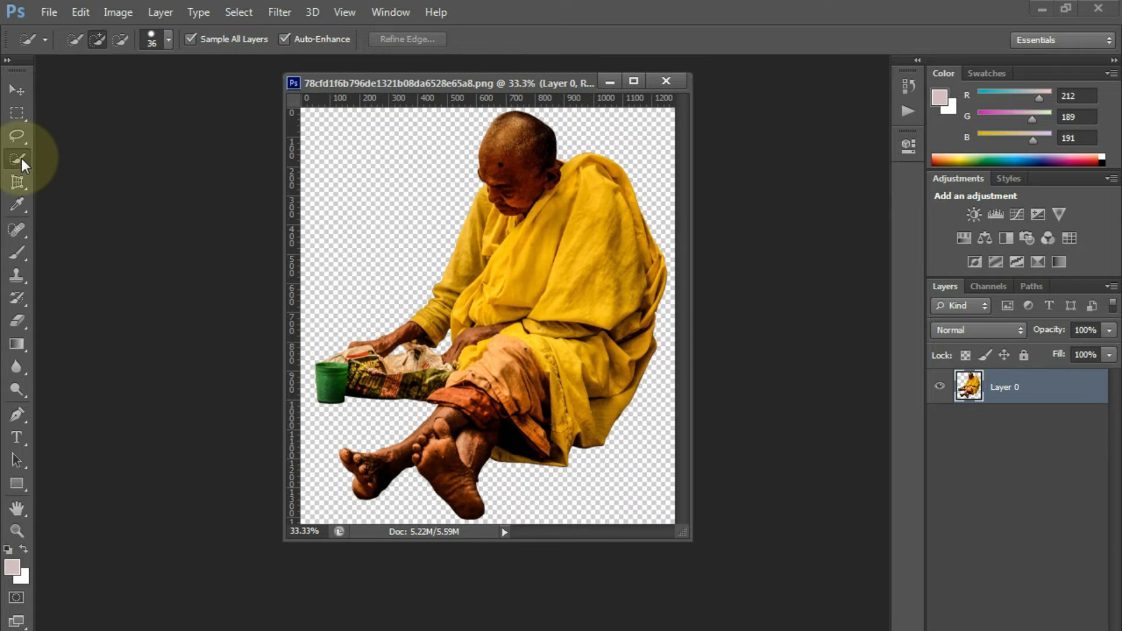
{"action": "left_click", "coordinate": [381, 178]}
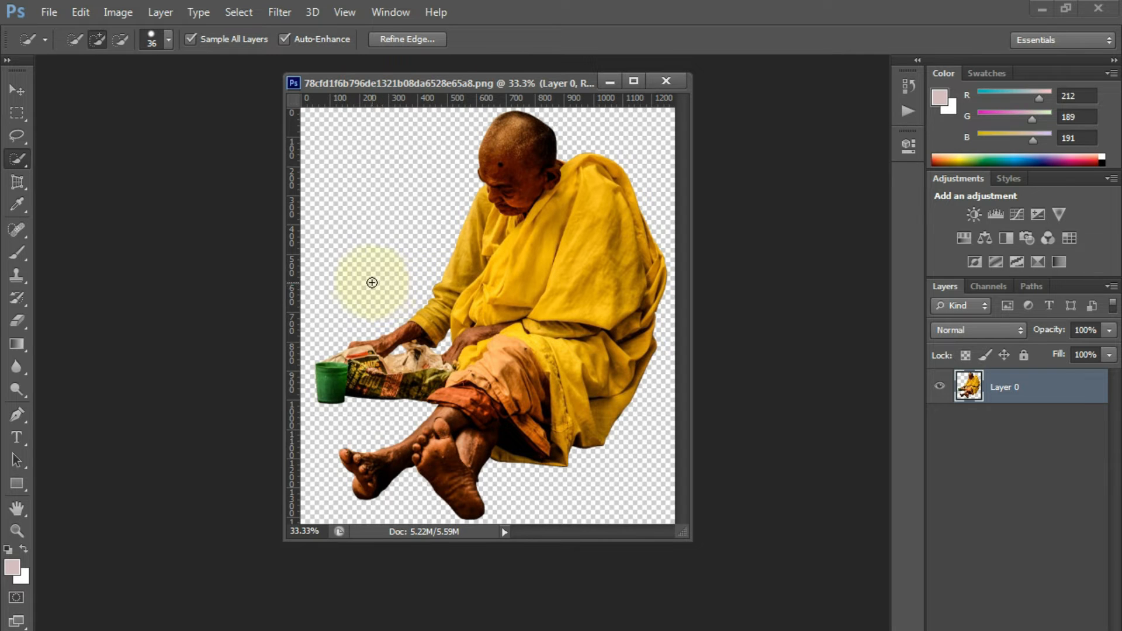
{"action": "mouse_move", "coordinate": [372, 282]}
{"action": "left_mouse_down"}
{"action": "mouse_move", "coordinate": [434, 172]}
{"action": "mouse_move", "coordinate": [474, 132]}
{"action": "mouse_move", "coordinate": [537, 122]}
{"action": "mouse_move", "coordinate": [597, 132]}
{"action": "mouse_move", "coordinate": [641, 218]}
{"action": "mouse_move", "coordinate": [657, 342]}
{"action": "mouse_move", "coordinate": [635, 543]}
{"action": "mouse_move", "coordinate": [440, 479]}
{"action": "mouse_move", "coordinate": [315, 461]}
{"action": "mouse_move", "coordinate": [311, 390]}
{"action": "mouse_move", "coordinate": [335, 232]}
{"action": "mouse_move", "coordinate": [333, 290]}
{"action": "mouse_move", "coordinate": [508, 148]}
{"action": "left_mouse_up"}
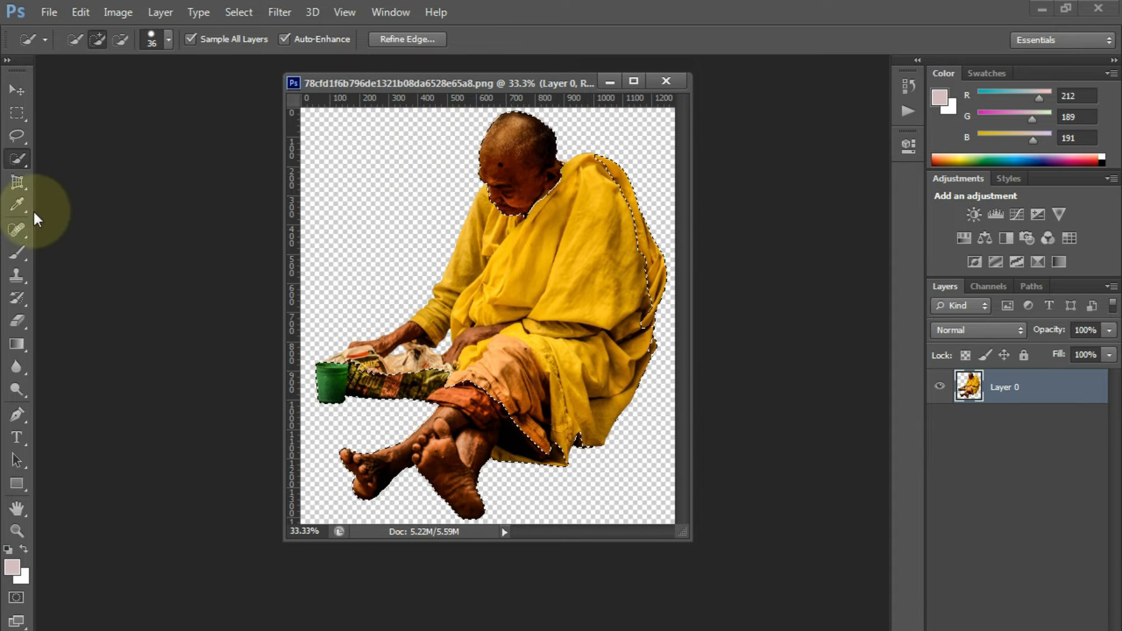
Try selecting the transparent background with the Magic Wand, undo that selection and deselect everything.
{"action": "right_click", "coordinate": [20, 155]}
{"action": "left_click", "coordinate": [75, 172]}
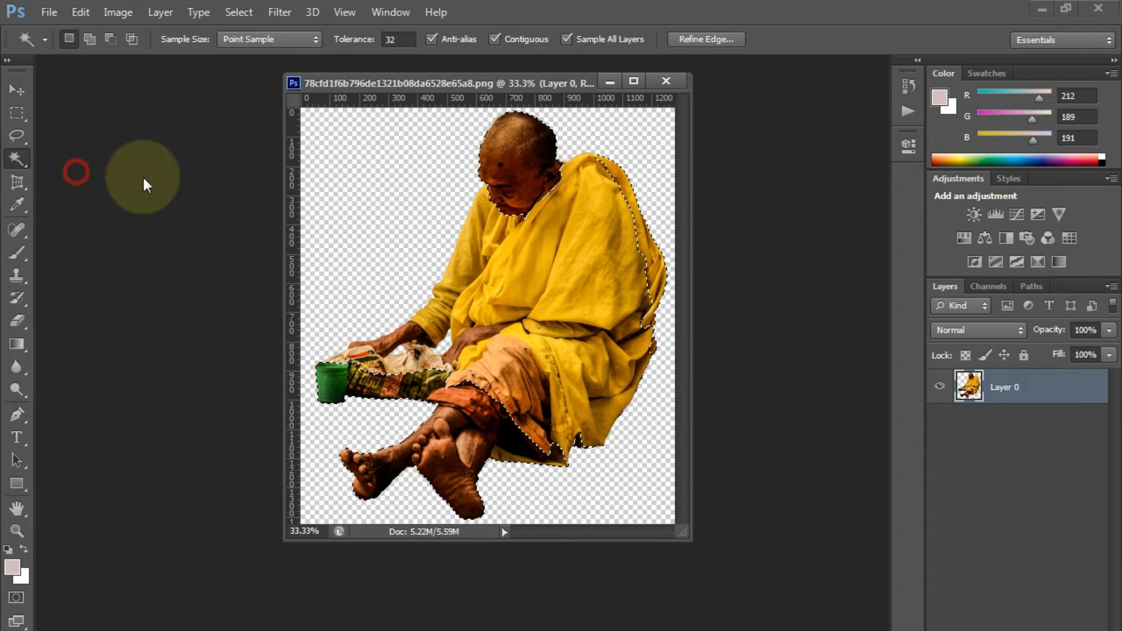
{"action": "left_click", "coordinate": [402, 176]}
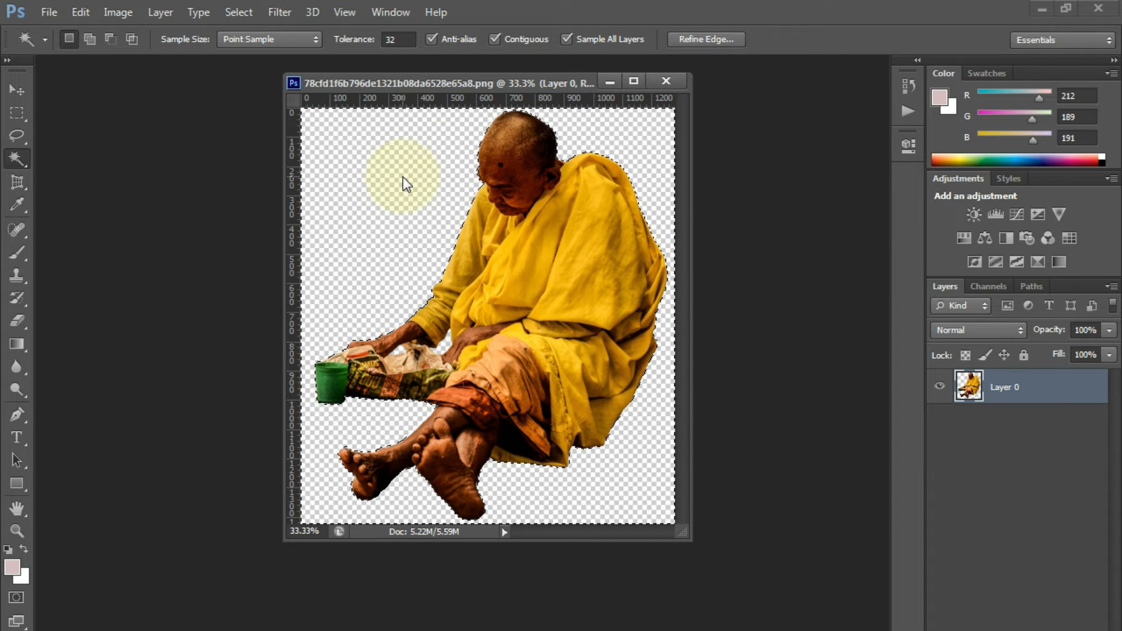
{"action": "key", "text": "ctrl+z"}
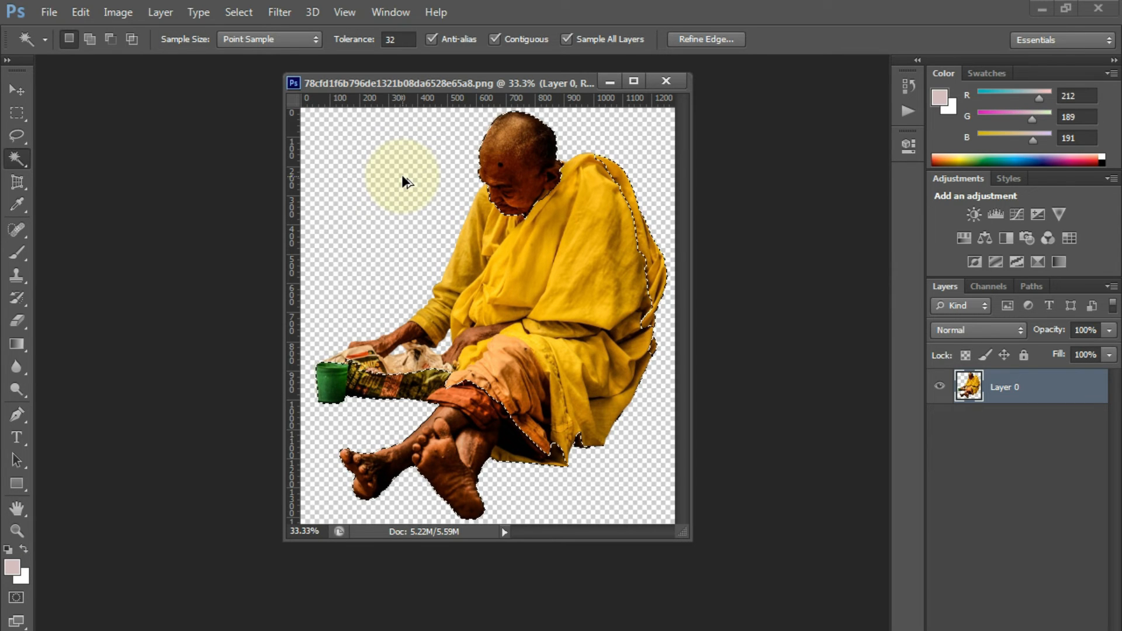
{"action": "key", "text": "ctrl+d"}
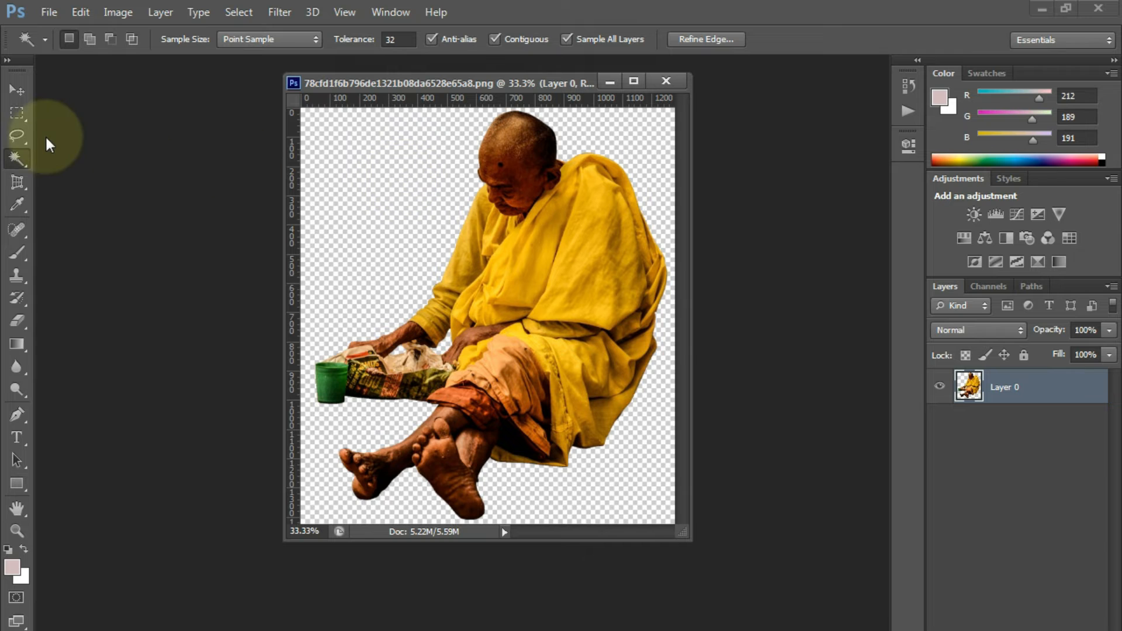
Paint a Quick Selection over the outer robe and down across the legs to the man's foot.
{"action": "left_click", "coordinate": [31, 157]}
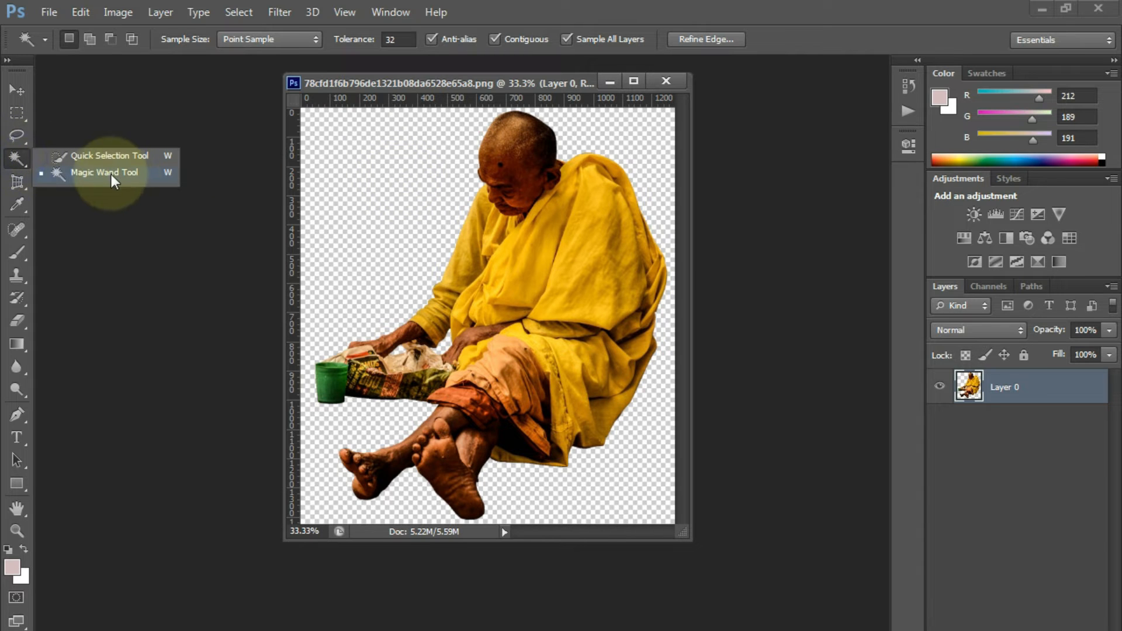
{"action": "left_click", "coordinate": [104, 156]}
{"action": "mouse_move", "coordinate": [235, 170]}
{"action": "left_mouse_down"}
{"action": "mouse_move", "coordinate": [318, 170]}
{"action": "mouse_move", "coordinate": [410, 135]}
{"action": "mouse_move", "coordinate": [608, 102]}
{"action": "mouse_move", "coordinate": [639, 125]}
{"action": "mouse_move", "coordinate": [656, 188]}
{"action": "left_mouse_up"}
{"action": "mouse_move", "coordinate": [618, 289]}
{"action": "left_mouse_down"}
{"action": "mouse_move", "coordinate": [604, 458]}
{"action": "mouse_move", "coordinate": [483, 503]}
{"action": "mouse_move", "coordinate": [388, 478]}
{"action": "mouse_move", "coordinate": [380, 487]}
{"action": "left_mouse_up"}
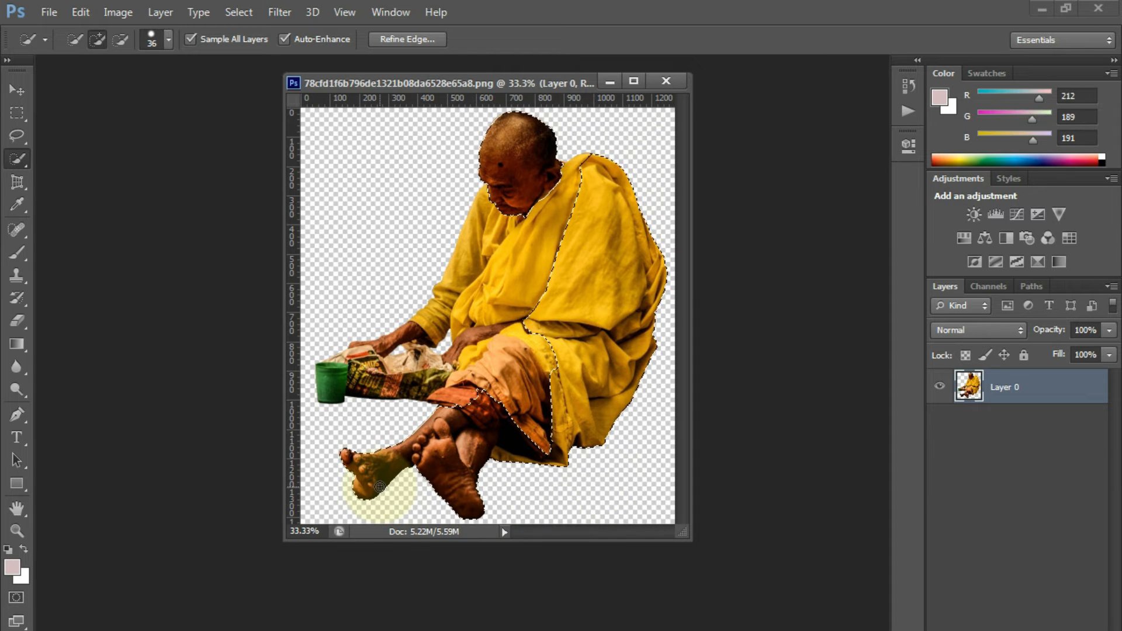
Switch back to the Magic Wand and select the transparent background, sampling the gap beside the man's hand along the way.
{"action": "right_click", "coordinate": [17, 158]}
{"action": "left_click", "coordinate": [92, 166]}
{"action": "left_click", "coordinate": [362, 166]}
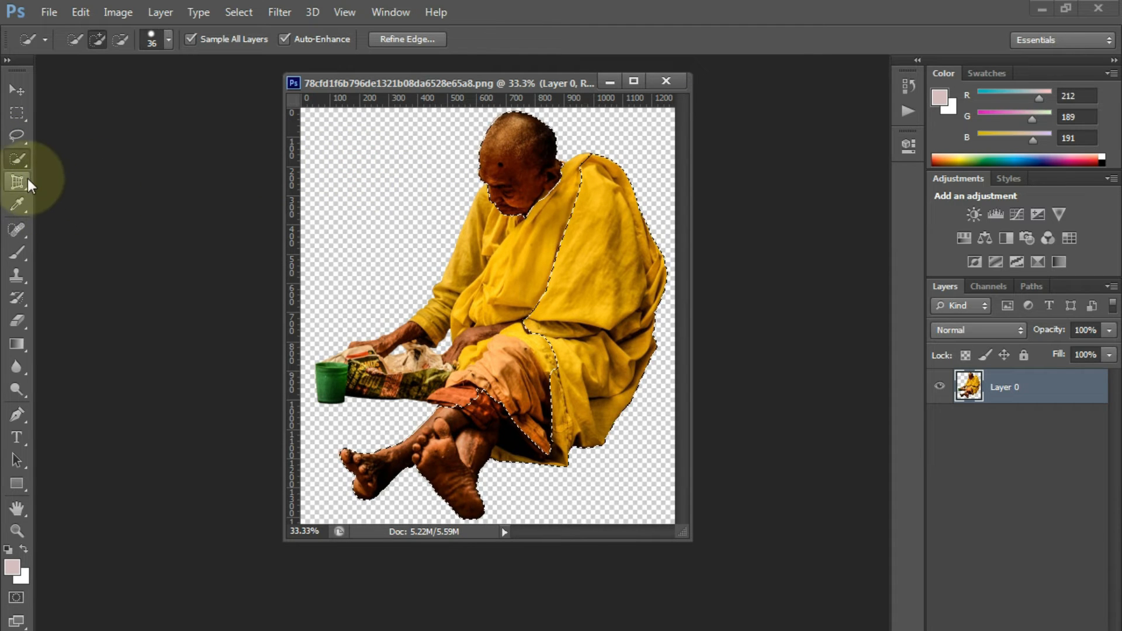
{"action": "right_click", "coordinate": [17, 159]}
{"action": "left_click", "coordinate": [88, 171]}
{"action": "left_click", "coordinate": [370, 188]}
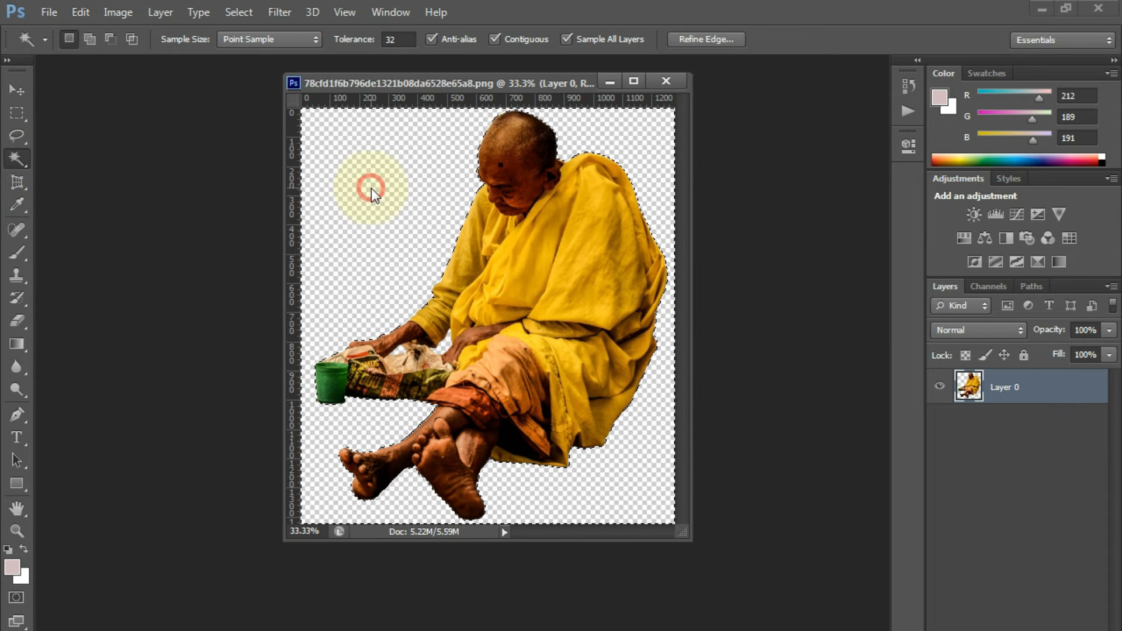
{"action": "left_click", "coordinate": [444, 352]}
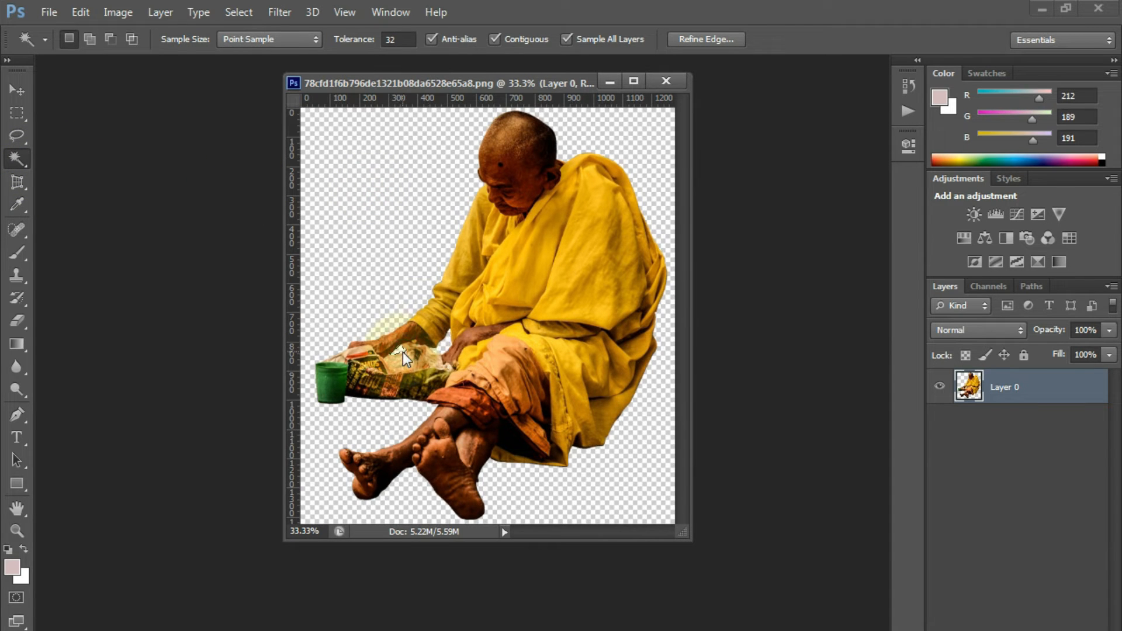
{"action": "left_click", "coordinate": [520, 497], "text": "shift"}
{"action": "left_click", "coordinate": [388, 156]}
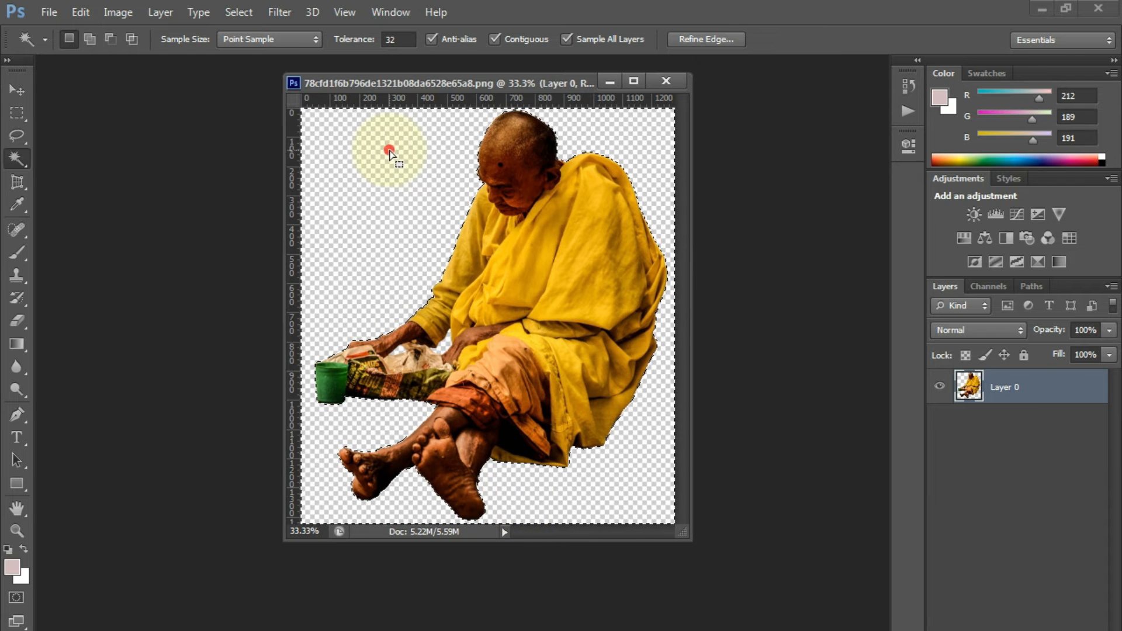
Sample the head and several robe areas with the Magic Wand, finishing with the shoulder area of the robe.
{"action": "left_click", "coordinate": [527, 151]}
{"action": "left_click", "coordinate": [574, 243]}
{"action": "left_click", "coordinate": [570, 259]}
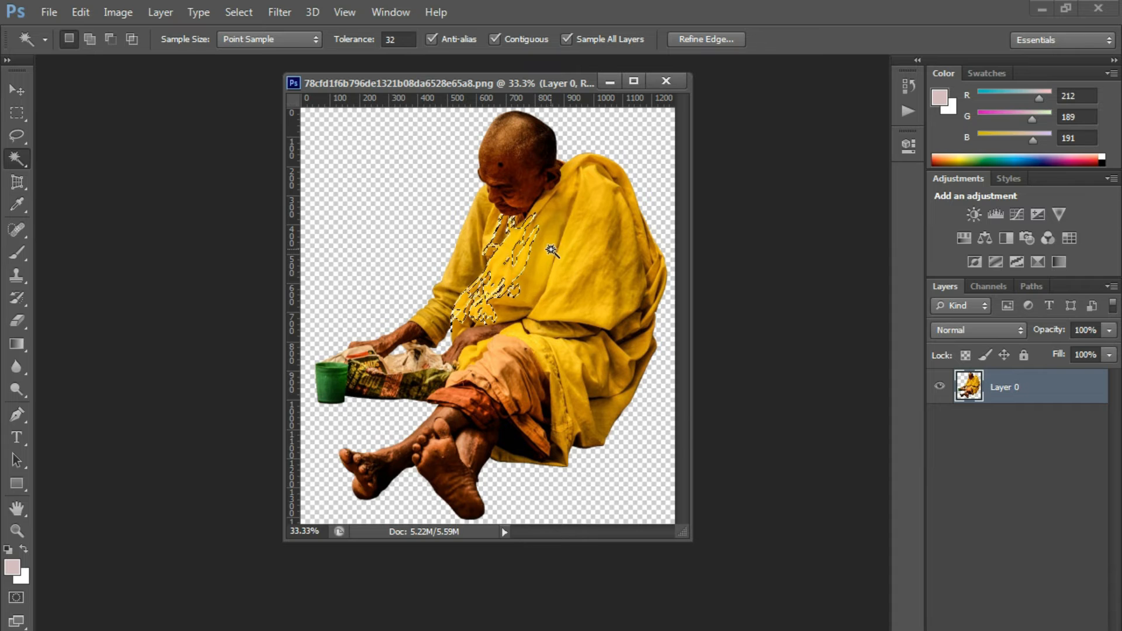
{"action": "left_click", "coordinate": [591, 235]}
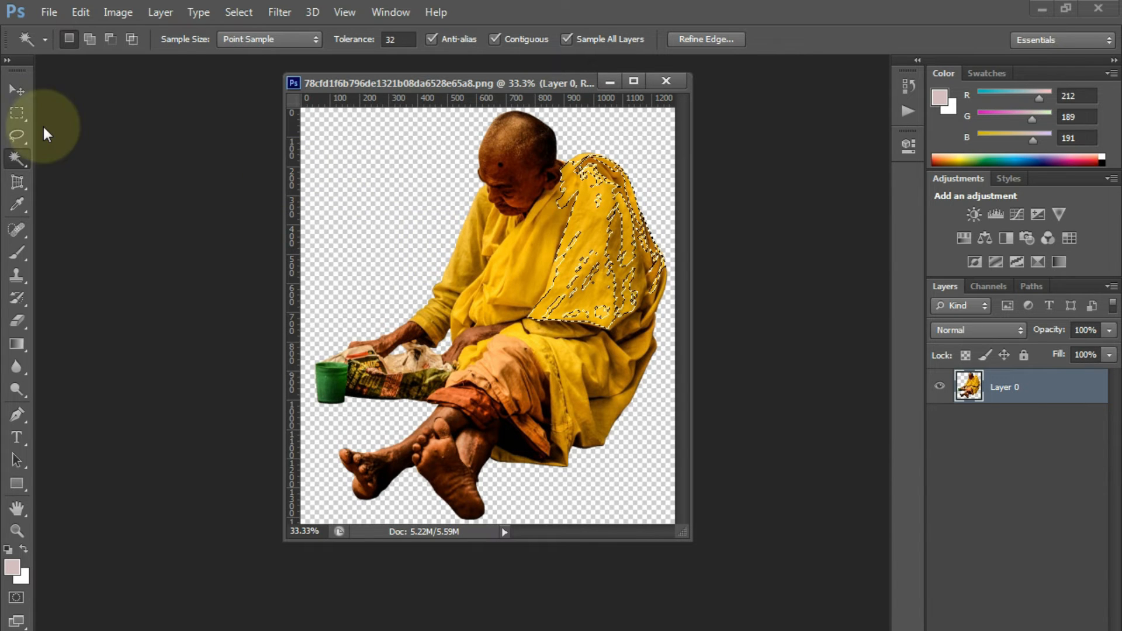
Use the Quick Selection tool to select the whole man, including the cup and bag, painting from the background down to the bag.
{"action": "right_click", "coordinate": [17, 158]}
{"action": "left_click", "coordinate": [73, 155]}
{"action": "left_click", "coordinate": [372, 178]}
{"action": "mouse_move", "coordinate": [400, 138]}
{"action": "left_mouse_down"}
{"action": "mouse_move", "coordinate": [451, 114]}
{"action": "mouse_move", "coordinate": [527, 102]}
{"action": "mouse_move", "coordinate": [627, 137]}
{"action": "mouse_move", "coordinate": [608, 282]}
{"action": "mouse_move", "coordinate": [538, 479]}
{"action": "mouse_move", "coordinate": [499, 502]}
{"action": "mouse_move", "coordinate": [348, 444]}
{"action": "mouse_move", "coordinate": [356, 389]}
{"action": "mouse_move", "coordinate": [385, 348]}
{"action": "mouse_move", "coordinate": [500, 304]}
{"action": "mouse_move", "coordinate": [525, 261]}
{"action": "mouse_move", "coordinate": [506, 235]}
{"action": "mouse_move", "coordinate": [462, 247]}
{"action": "mouse_move", "coordinate": [431, 289]}
{"action": "mouse_move", "coordinate": [414, 363]}
{"action": "left_mouse_up"}
{"action": "left_click", "coordinate": [413, 363]}
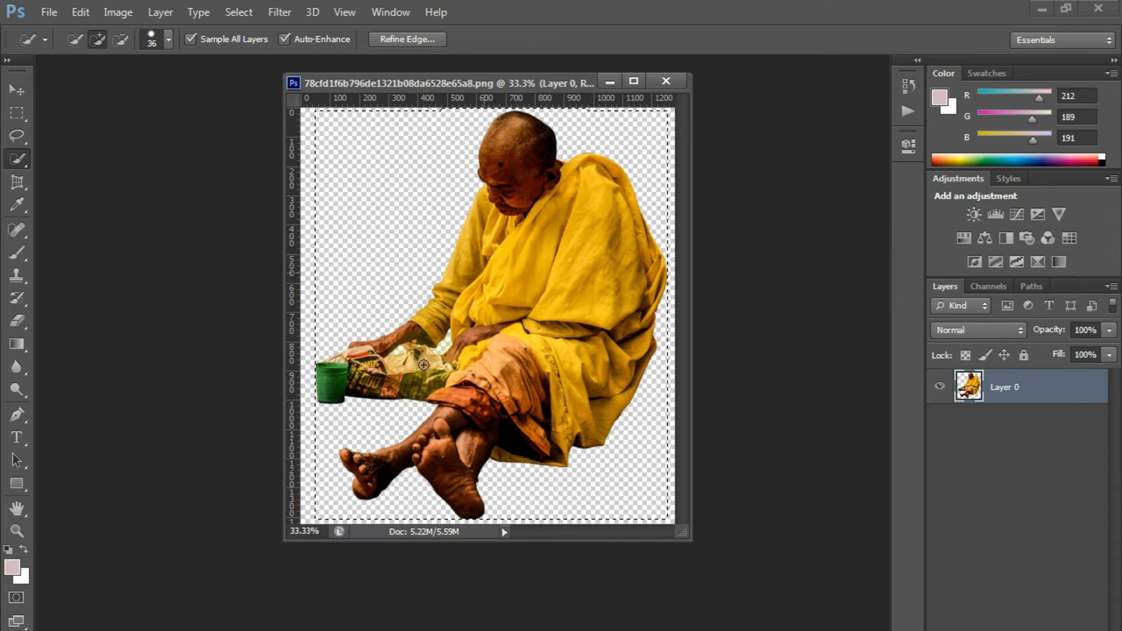
{"action": "key", "text": "ctrl+Up"}
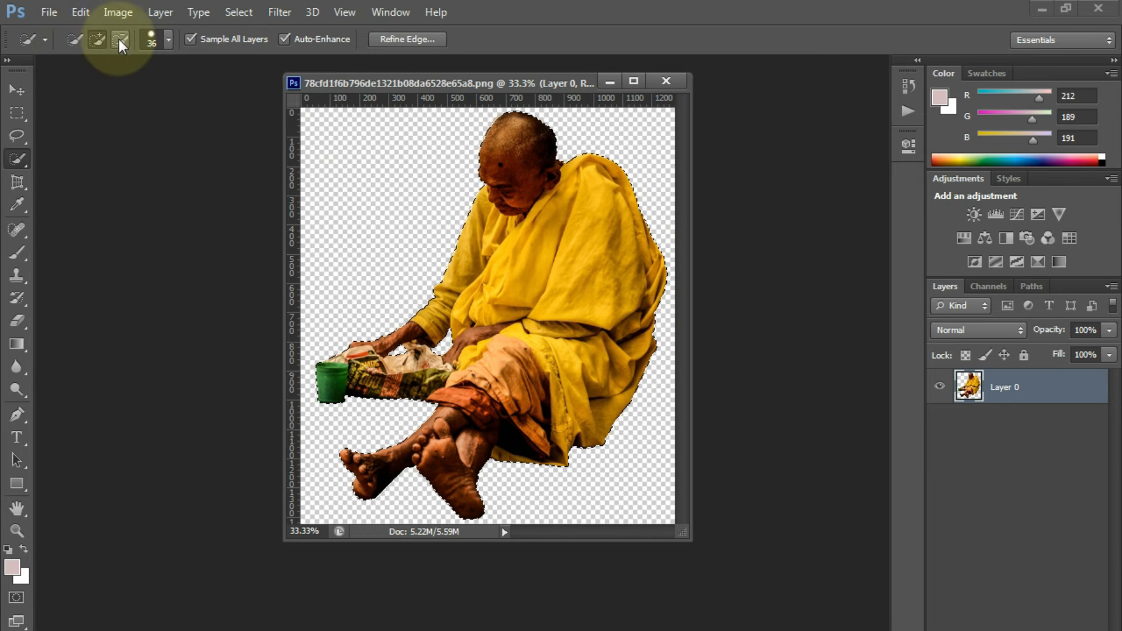
Try a Quick Selection brush size of 93 px and reduce it to 37 px.
{"action": "left_click", "coordinate": [166, 41]}
{"action": "left_click", "coordinate": [150, 84]}
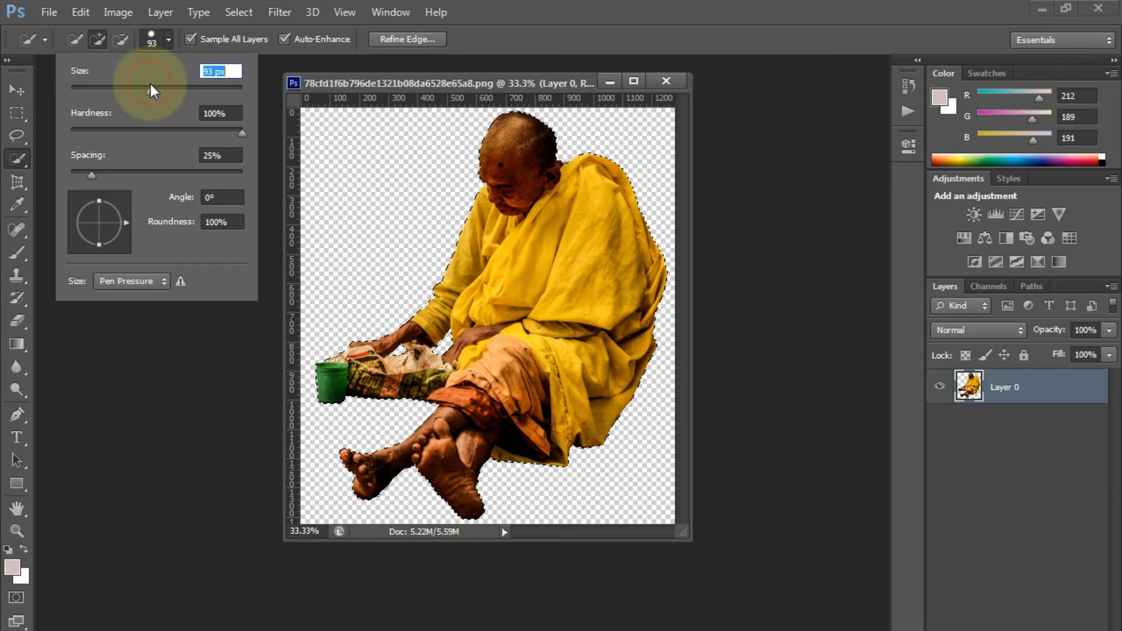
{"action": "left_click", "coordinate": [102, 86]}
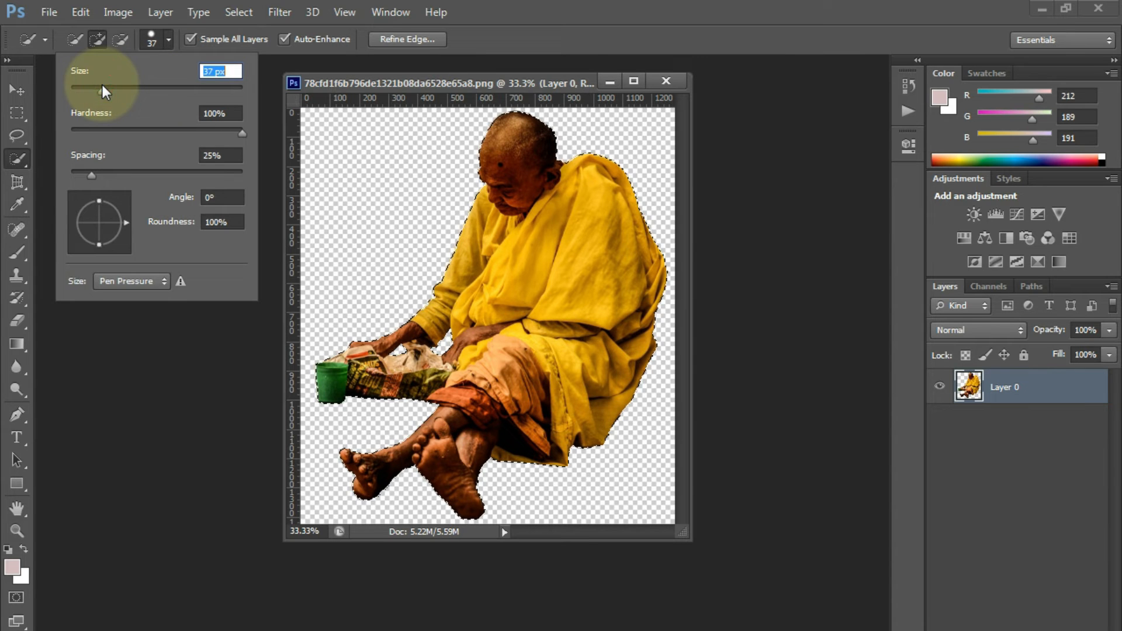
{"action": "left_click", "coordinate": [139, 346]}
Enlarge the Quick Selection brush to 111 px, reduce it to 46 px and close the brush settings.
{"action": "left_click", "coordinate": [169, 39]}
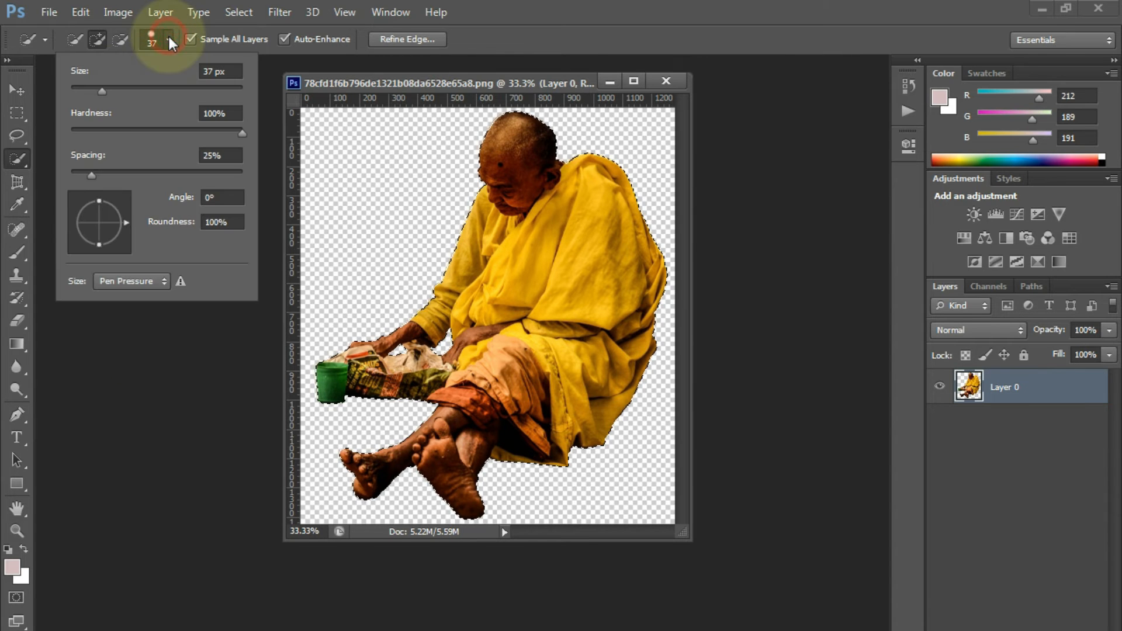
{"action": "left_click", "coordinate": [160, 87]}
{"action": "left_click", "coordinate": [110, 86]}
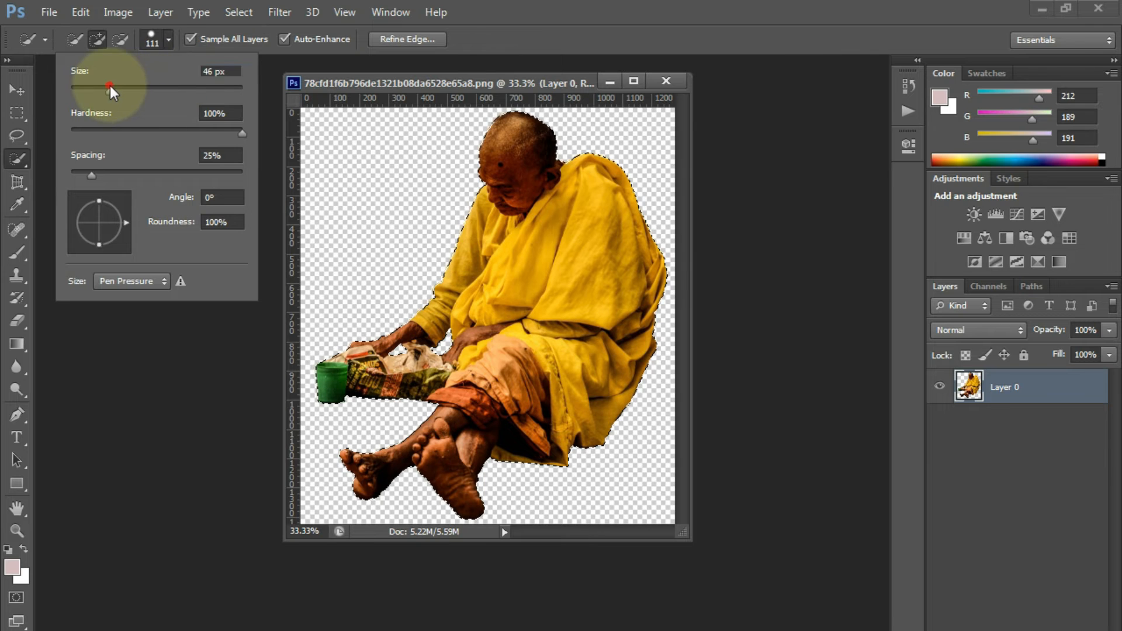
{"action": "left_click", "coordinate": [151, 42]}
{"action": "left_click", "coordinate": [171, 41]}
{"action": "left_click", "coordinate": [171, 41]}
{"action": "left_click", "coordinate": [171, 41]}
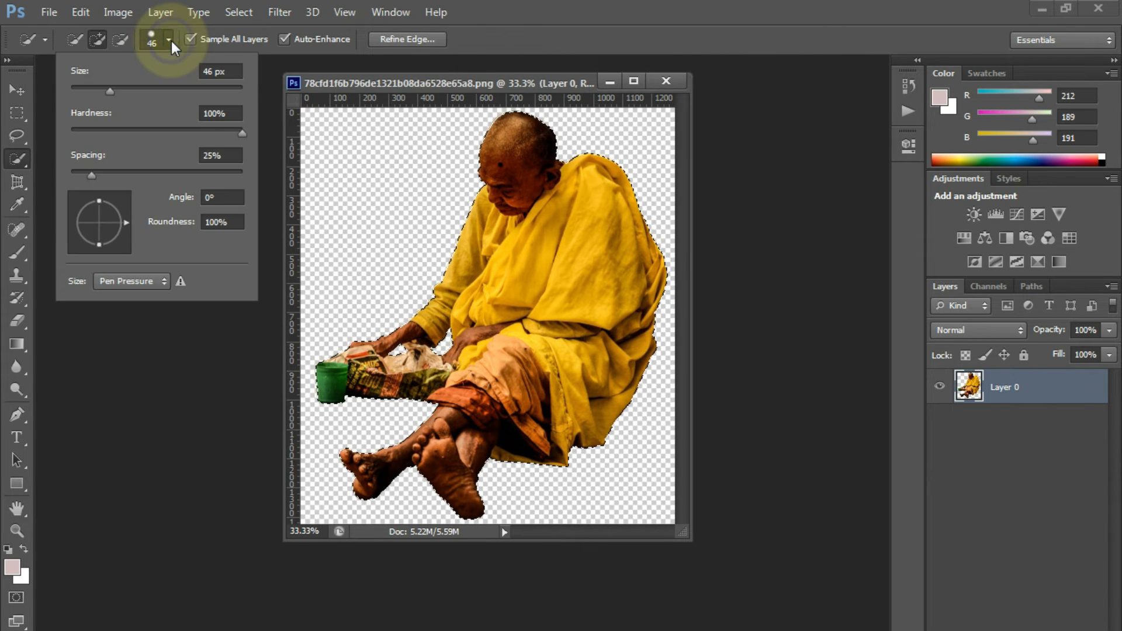
{"action": "left_click", "coordinate": [187, 432]}
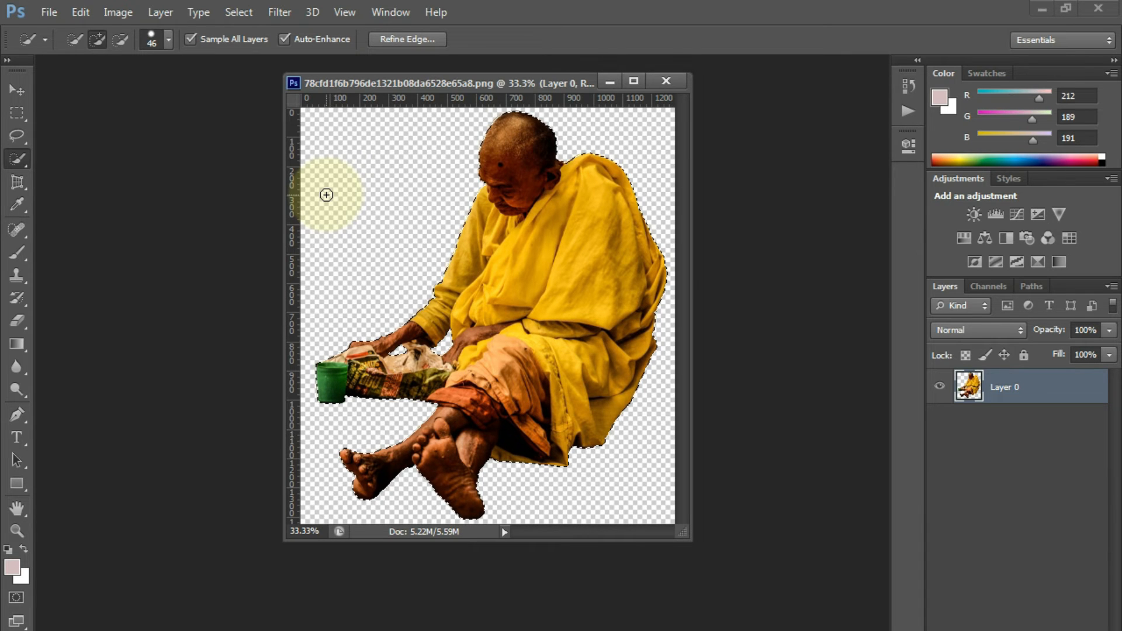
Enlarge the Quick Selection brush in increments to 200 px.
{"action": "key", "text": "bracketright"}
{"action": "key", "text": "bracketright"}
{"action": "key", "text": "bracketright"}
{"action": "key", "text": "bracketright"}
{"action": "key", "text": "bracketright"}
{"action": "key", "text": "bracketright"}
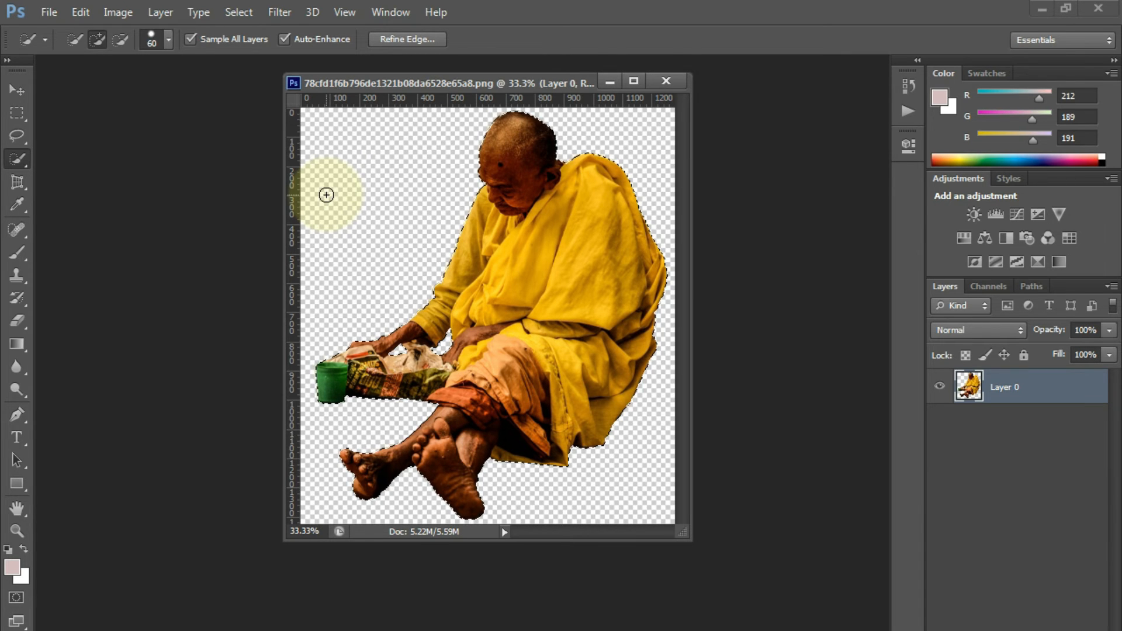
{"action": "key", "text": "bracketright"}
{"action": "key", "text": "bracketright"}
{"action": "key", "text": "bracketright"}
{"action": "key", "text": "bracketright"}
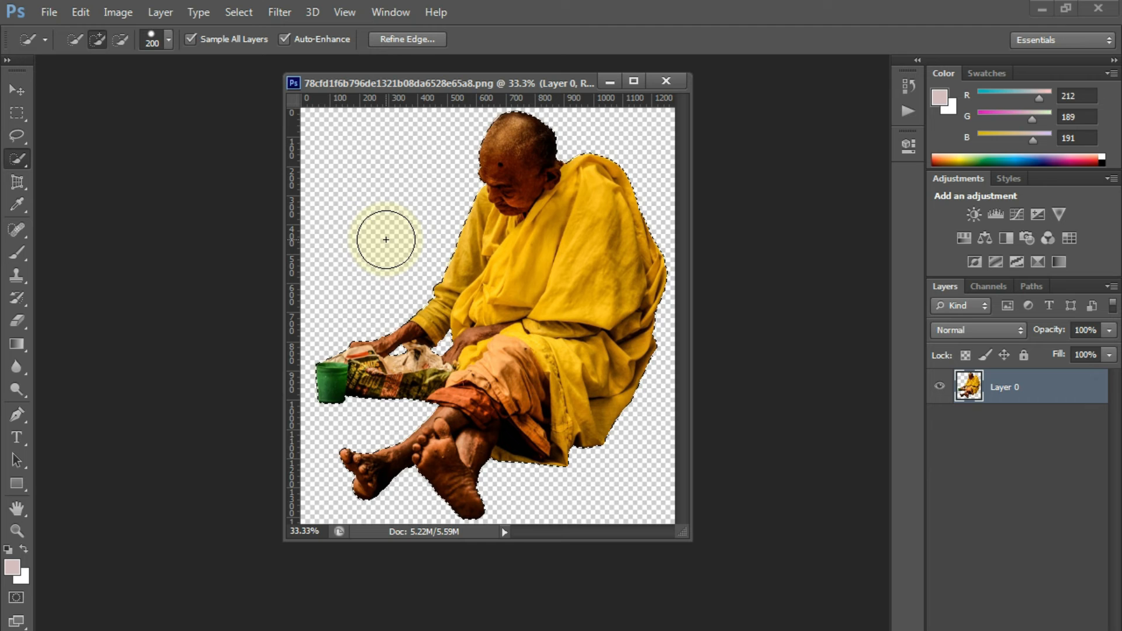
Enlarge the Quick Selection brush in increments to 600 px.
{"action": "key", "text": "bracketright"}
{"action": "key", "text": "bracketright"}
{"action": "key", "text": "bracketright"}
{"action": "key", "text": "bracketright"}
{"action": "key", "text": "bracketright"}
{"action": "key", "text": "bracketright"}
{"action": "key", "text": "bracketright"}
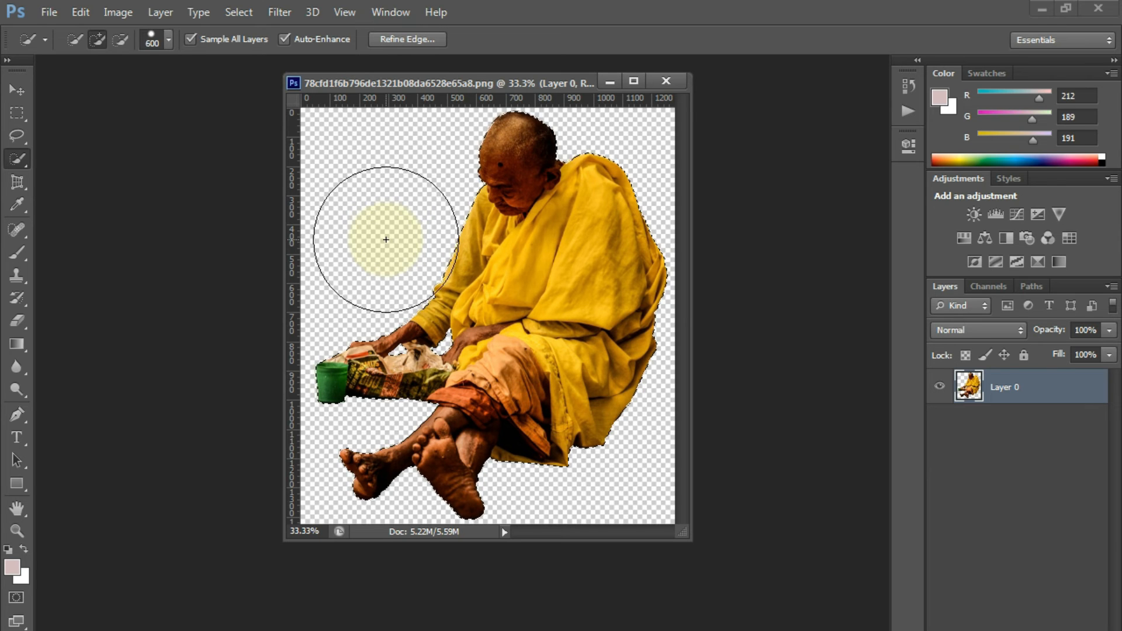
Reduce the Quick Selection brush in increments to 175 px.
{"action": "key", "text": "bracketleft"}
{"action": "key", "text": "bracketleft"}
{"action": "key", "text": "bracketleft"}
{"action": "key", "text": "bracketleft"}
{"action": "key", "text": "bracketleft"}
{"action": "key", "text": "bracketleft"}
{"action": "key", "text": "bracketleft"}
{"action": "key", "text": "bracketleft"}
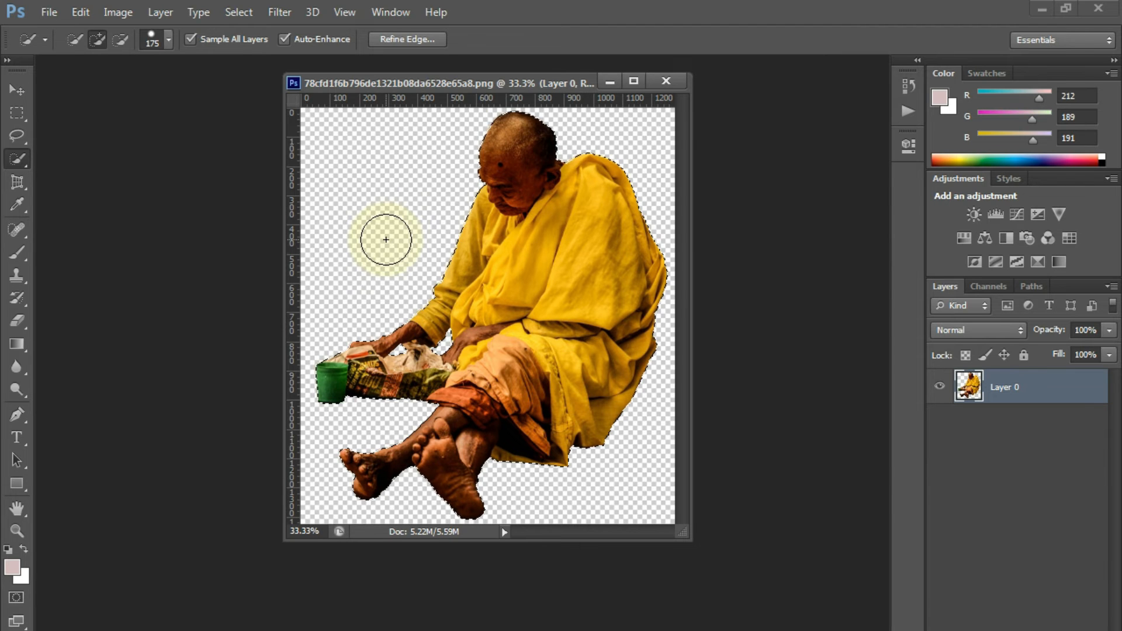
Toggle the Quick Selection tool between subtracting from and adding to the selection, ending in add mode.
{"action": "left_click", "coordinate": [120, 40]}
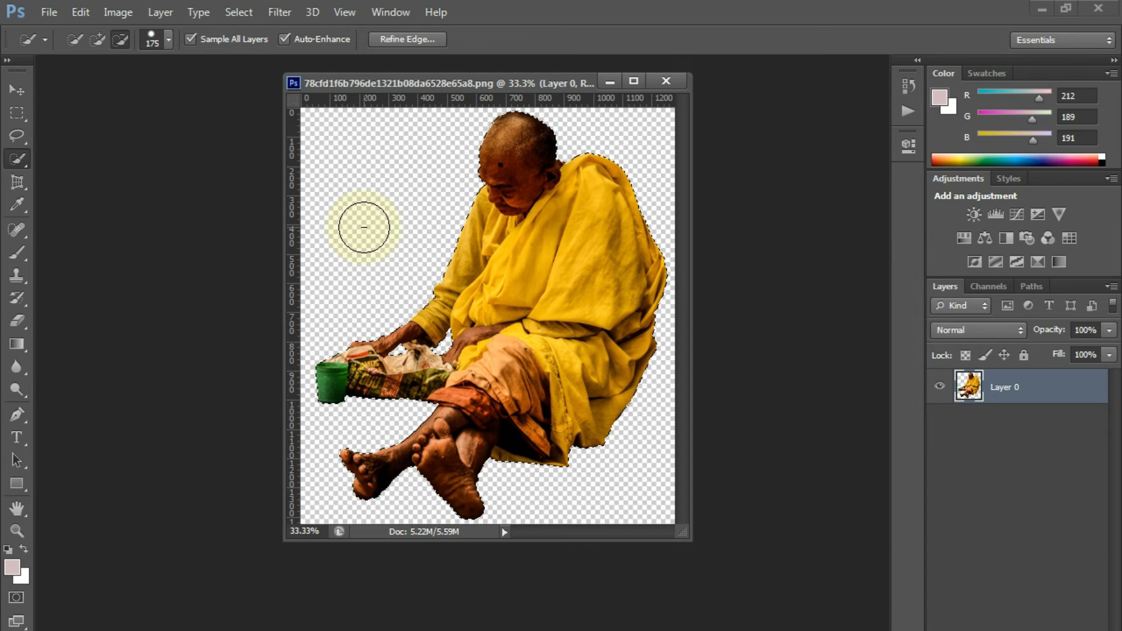
{"action": "key", "text": "alt"}
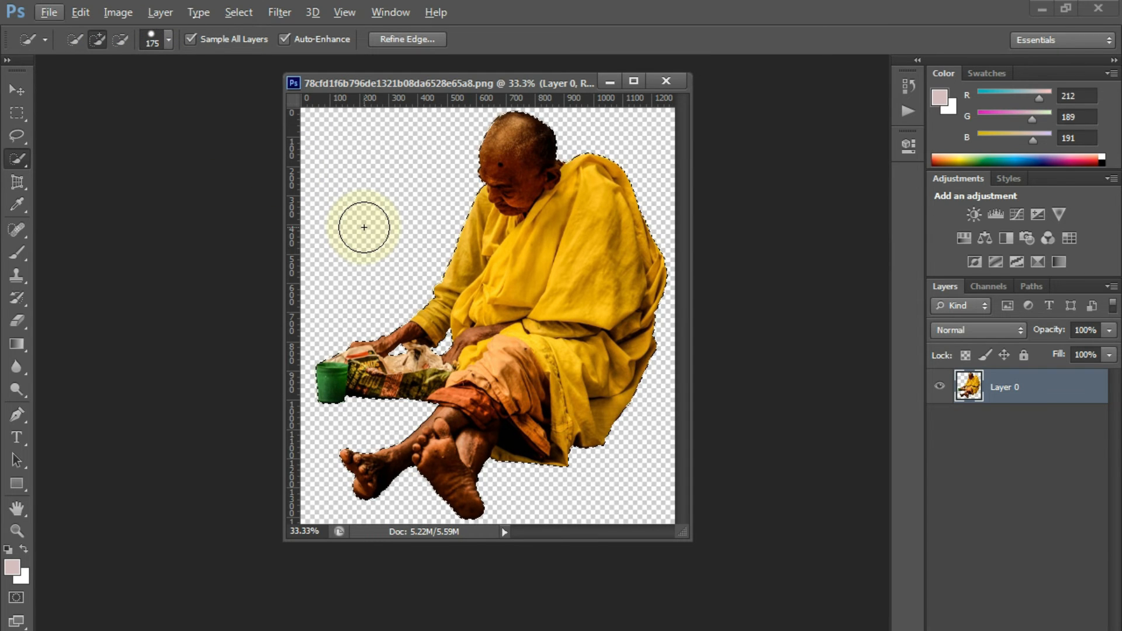
{"action": "key", "text": "alt"}
{"action": "key", "text": "alt"}
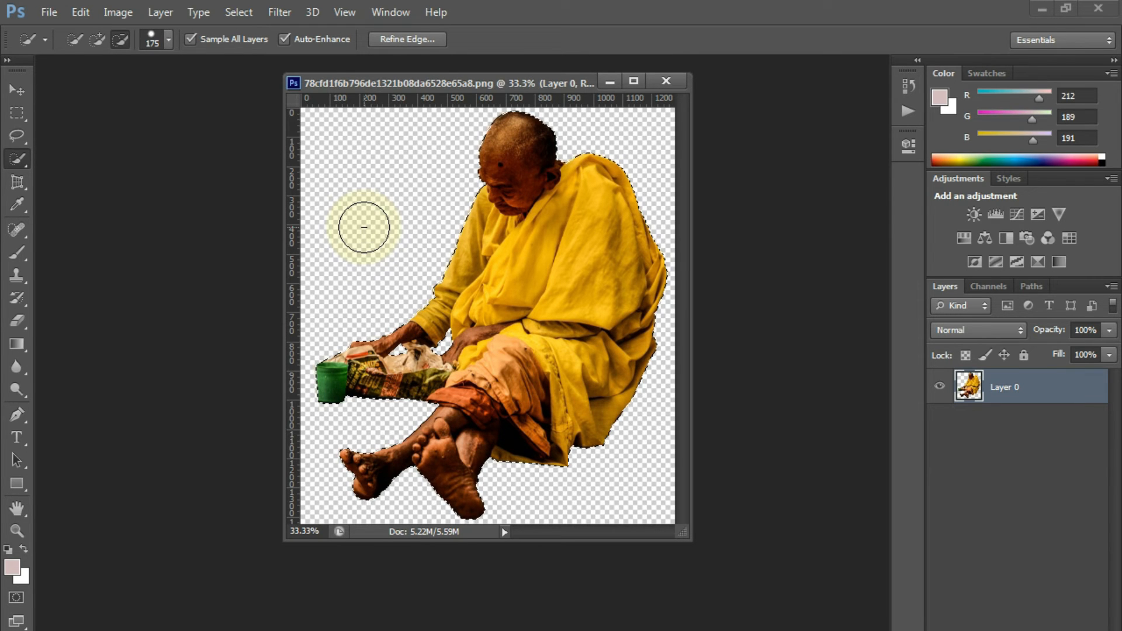
{"action": "key", "text": "alt"}
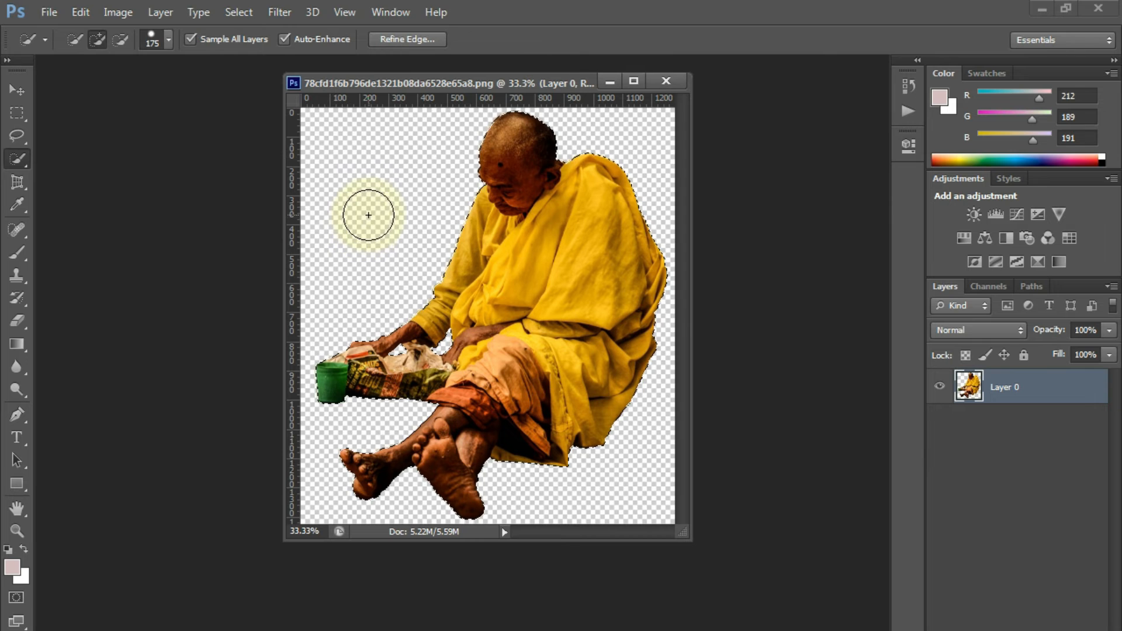
{"action": "key", "text": "alt"}
{"action": "key", "text": "alt"}
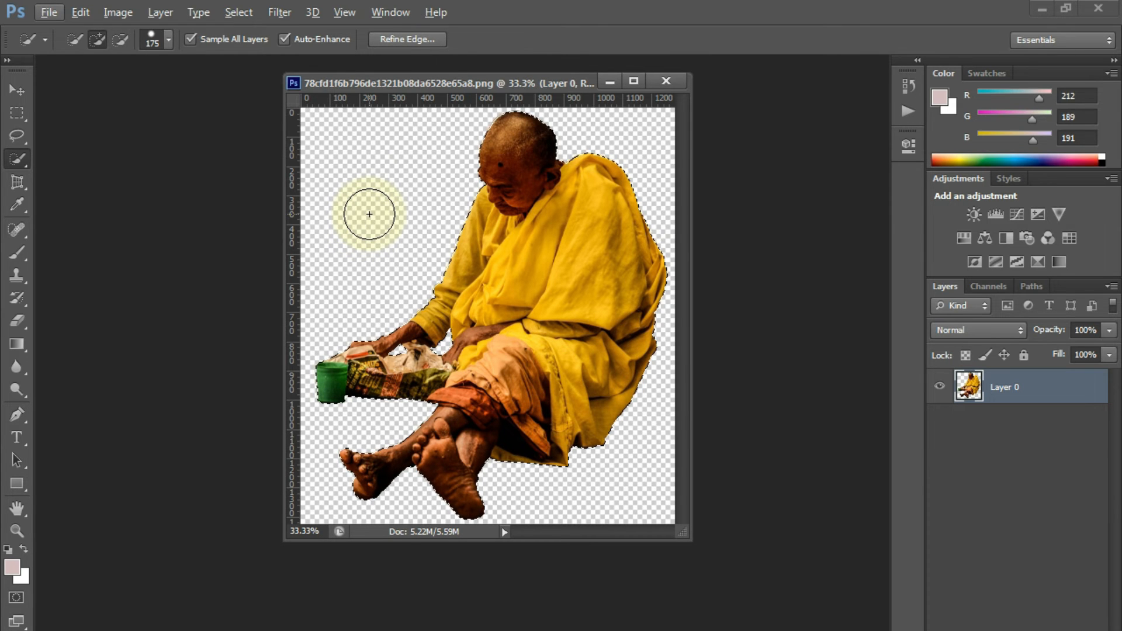
{"action": "left_click", "coordinate": [374, 207], "text": "alt"}
{"action": "left_click", "coordinate": [94, 39]}
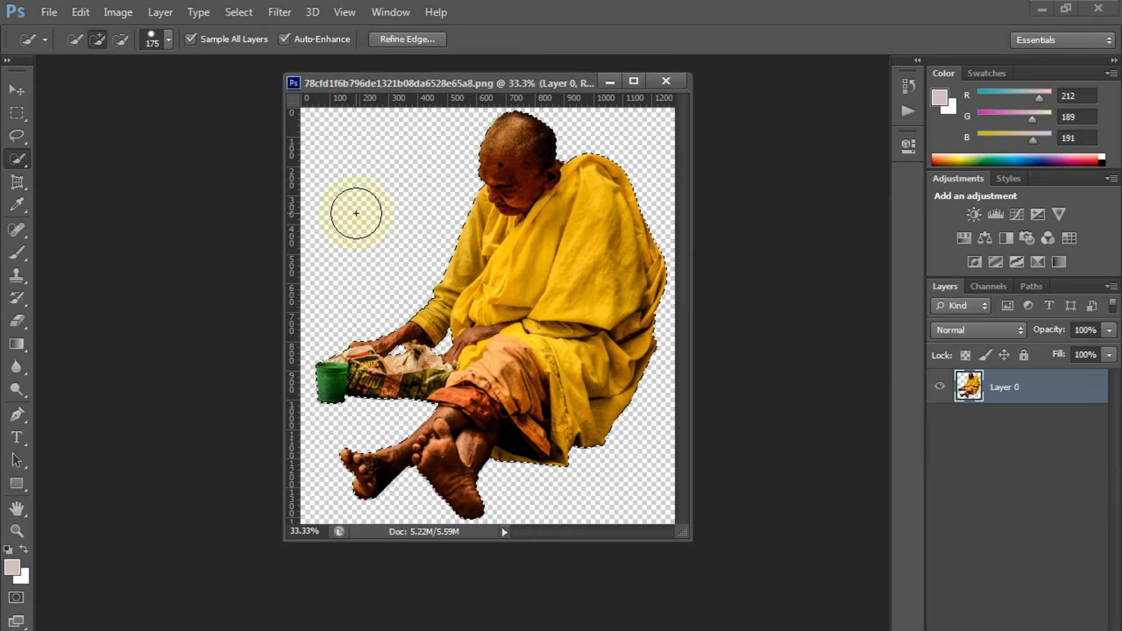
{"action": "key", "text": "alt"}
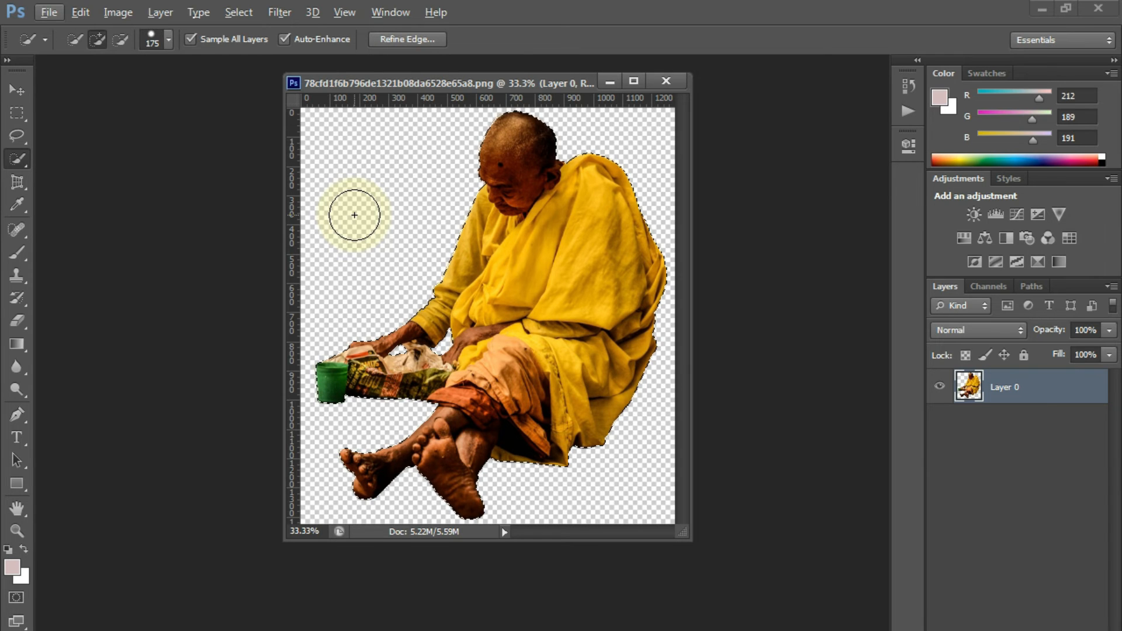
{"action": "key", "text": "alt"}
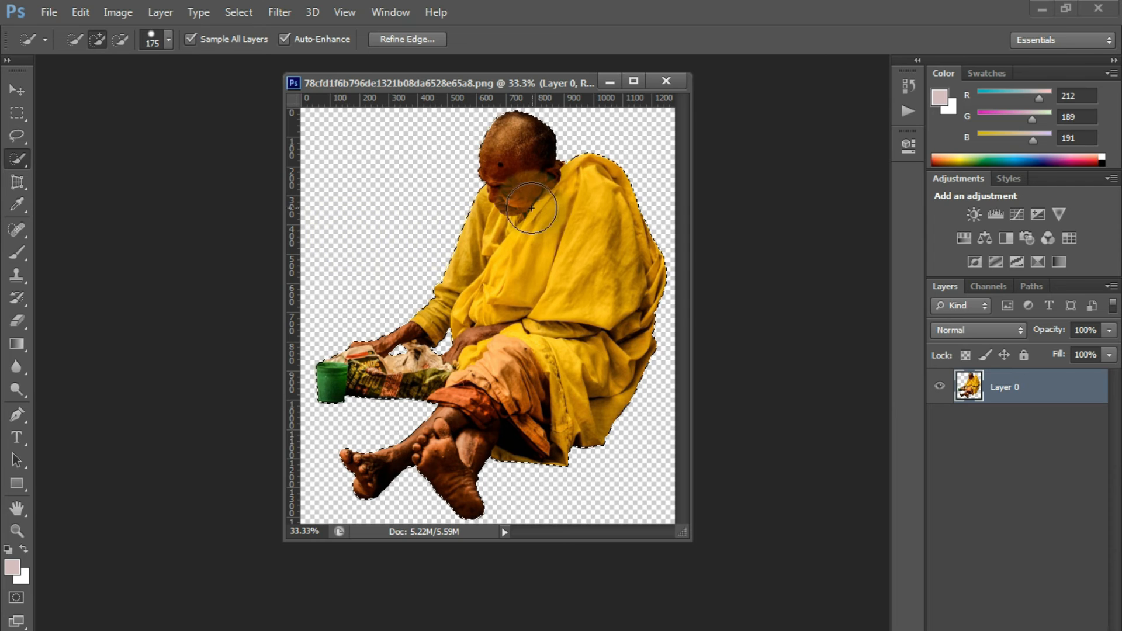
Extend the selection from the man over the surrounding transparent background by painting with the Quick Selection tool in add mode.
{"action": "left_click", "coordinate": [442, 342]}
{"action": "left_click", "coordinate": [363, 226]}
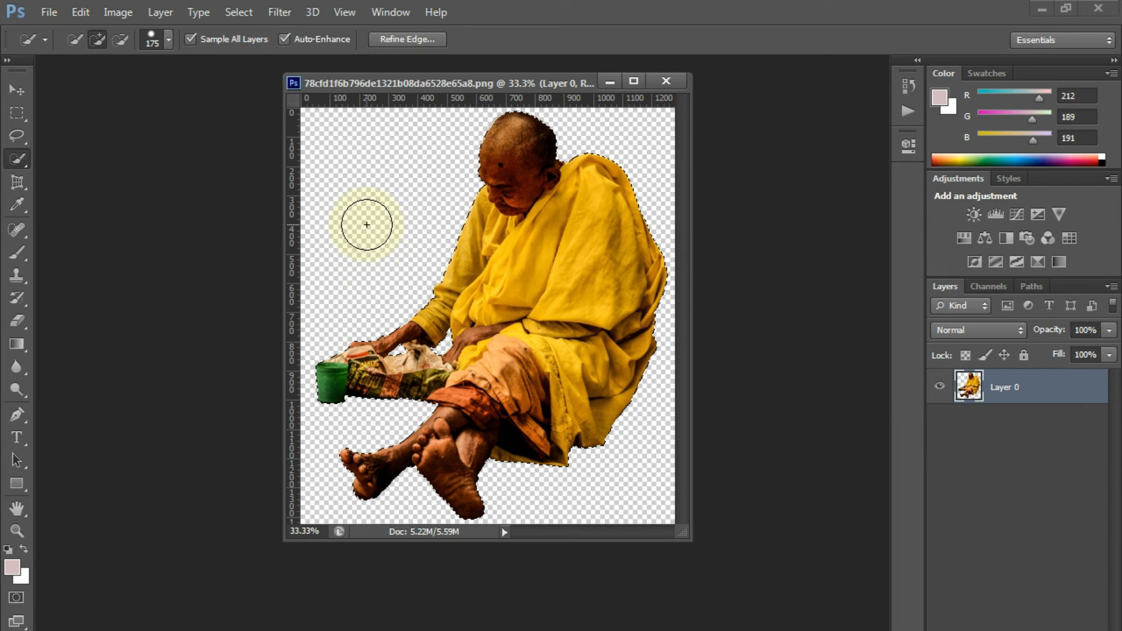
{"action": "left_click", "coordinate": [368, 166]}
{"action": "left_click", "coordinate": [388, 142]}
{"action": "left_click", "coordinate": [612, 135]}
{"action": "mouse_move", "coordinate": [626, 132]}
{"action": "left_mouse_down"}
{"action": "mouse_move", "coordinate": [652, 267]}
{"action": "mouse_move", "coordinate": [652, 382]}
{"action": "mouse_move", "coordinate": [632, 508]}
{"action": "left_mouse_up"}
{"action": "left_click", "coordinate": [422, 196]}
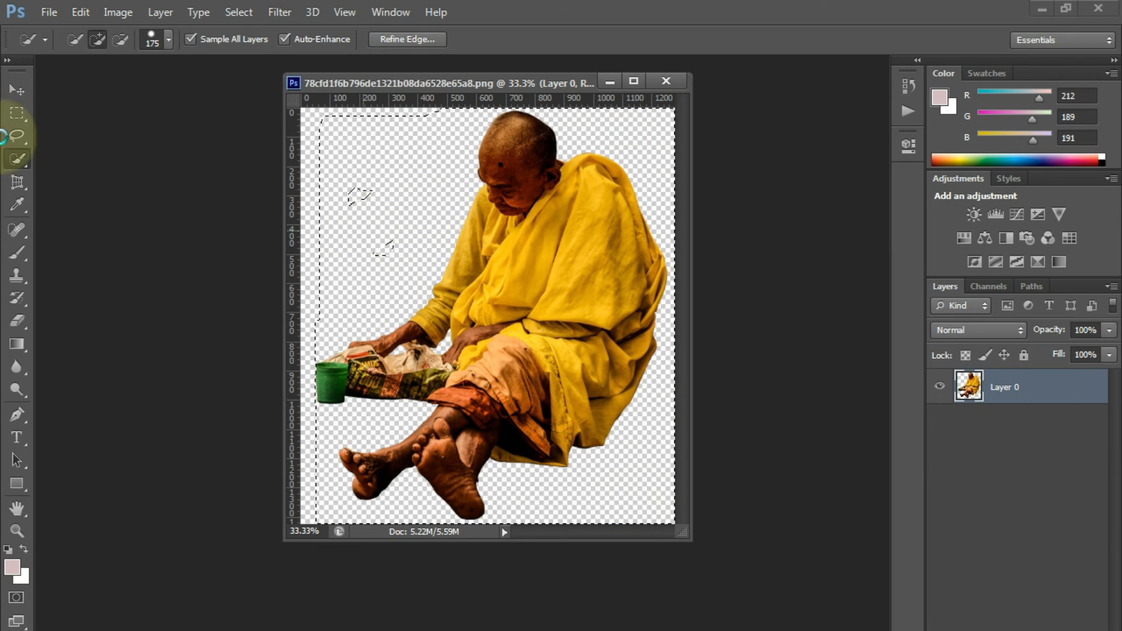
Switch to the Magic Wand and try it on the background, the bag area and the yellow shawl, replacing the selection each time.
{"action": "left_click", "coordinate": [17, 136]}
{"action": "left_click_drag", "start_coordinate": [17, 158], "coordinate": [121, 174]}
{"action": "left_click", "coordinate": [345, 177]}
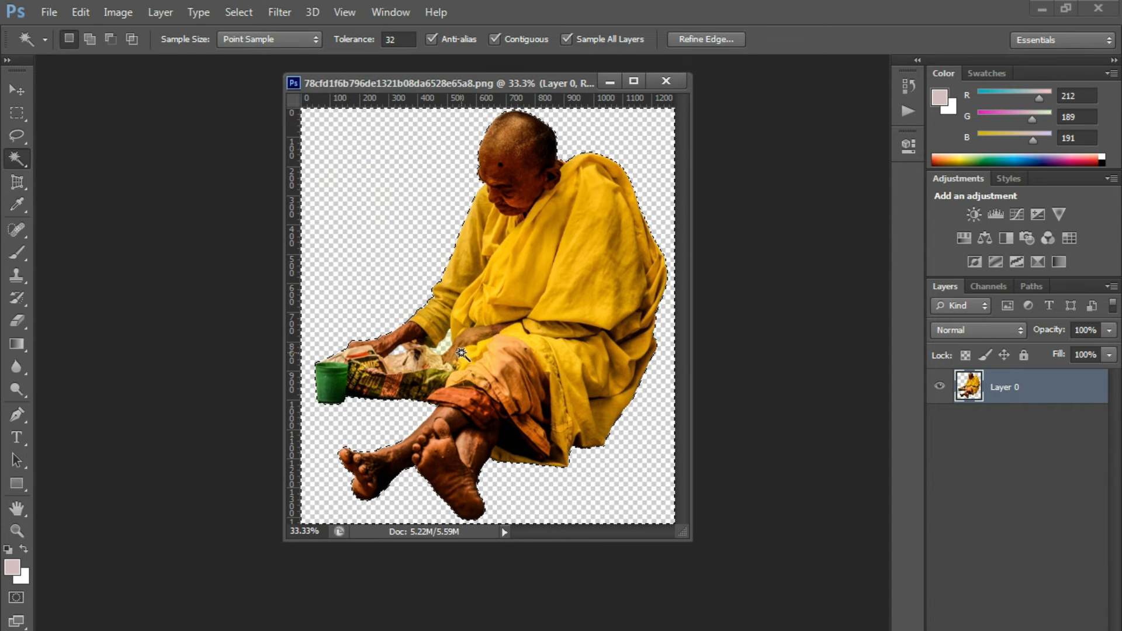
{"action": "left_click", "coordinate": [420, 346]}
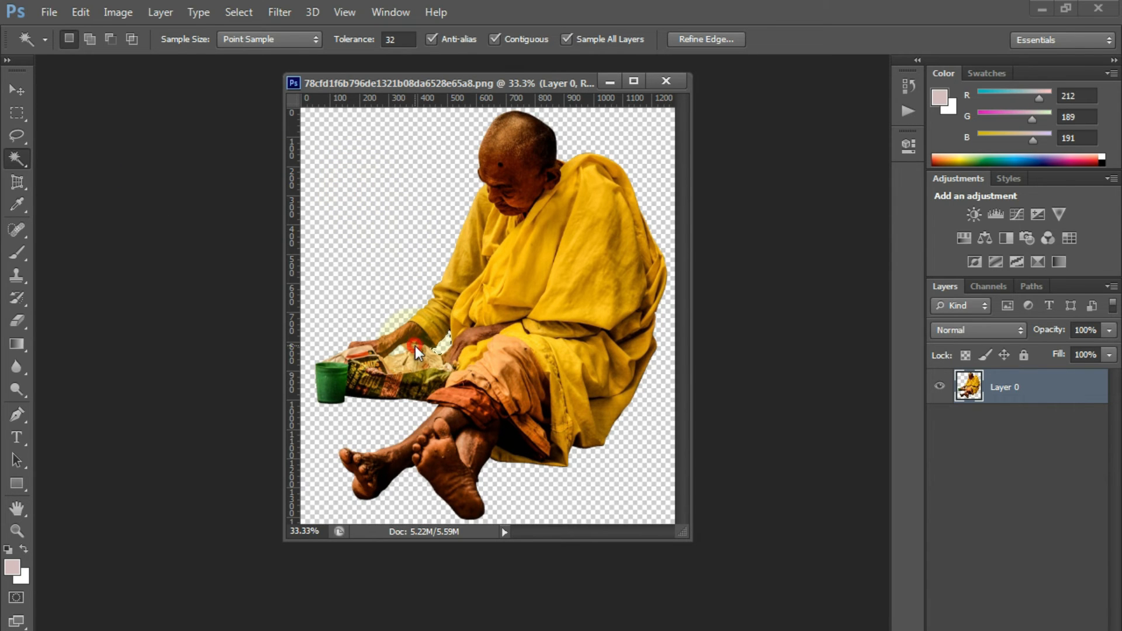
{"action": "left_click", "coordinate": [528, 282]}
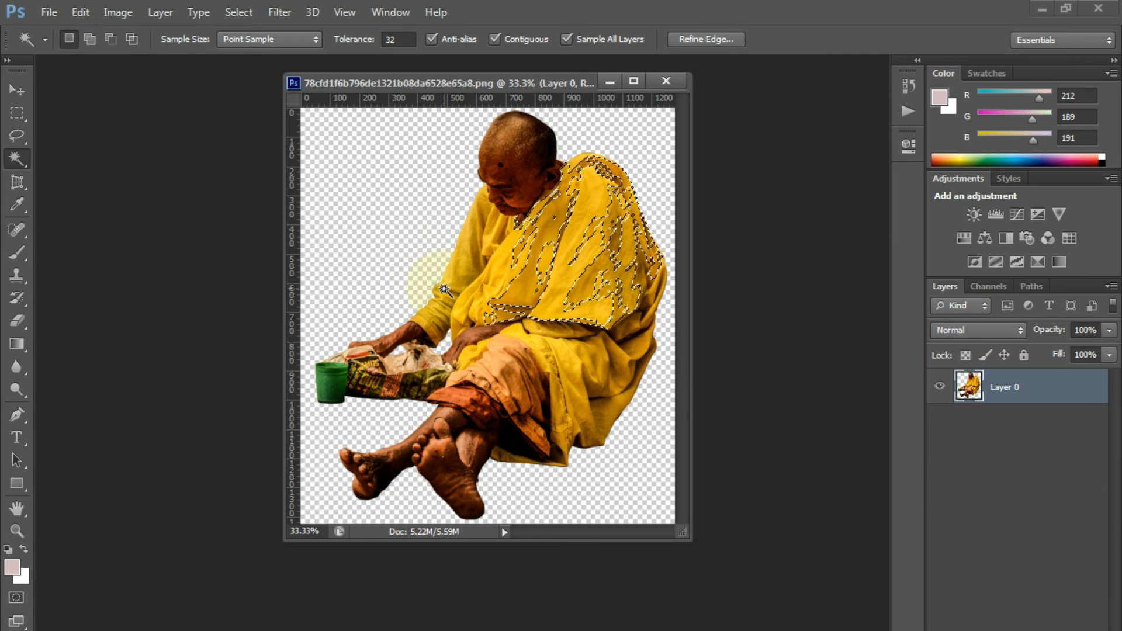
Select the transparent background with the Magic Wand, switch to the Quick Selection tool and return to the Magic Wand.
{"action": "left_click", "coordinate": [23, 164]}
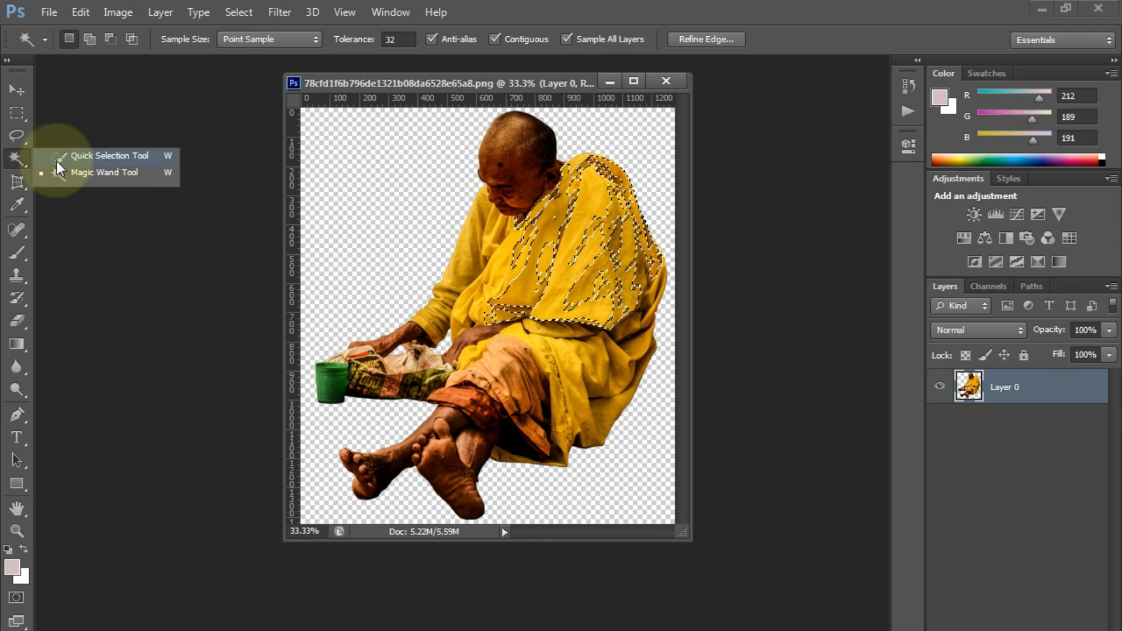
{"action": "left_click", "coordinate": [170, 327]}
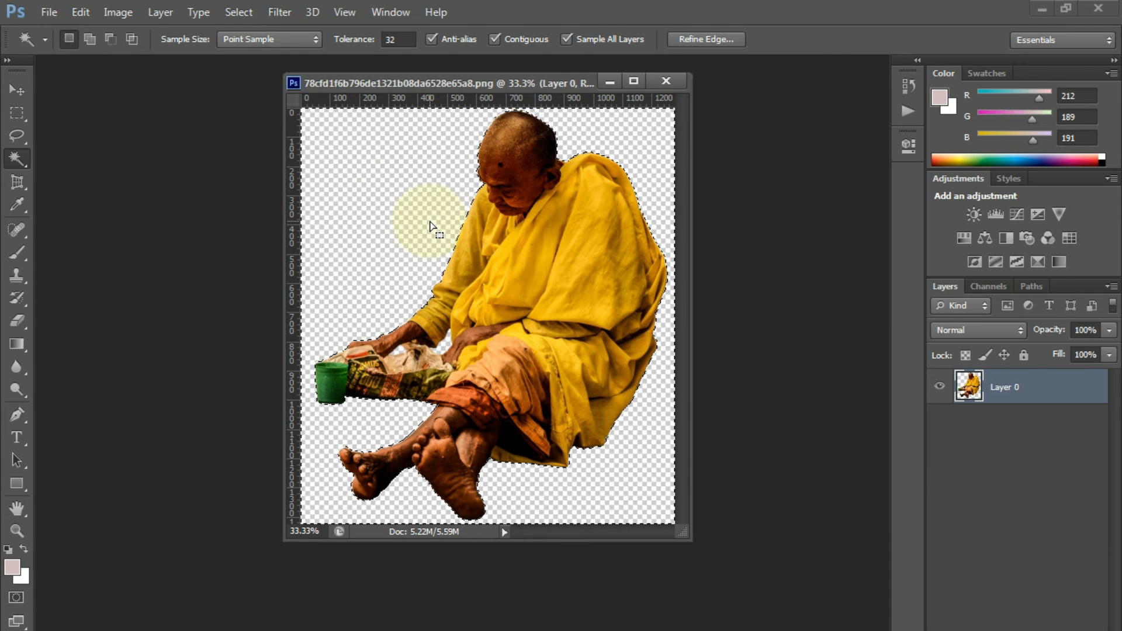
{"action": "right_click", "coordinate": [14, 159]}
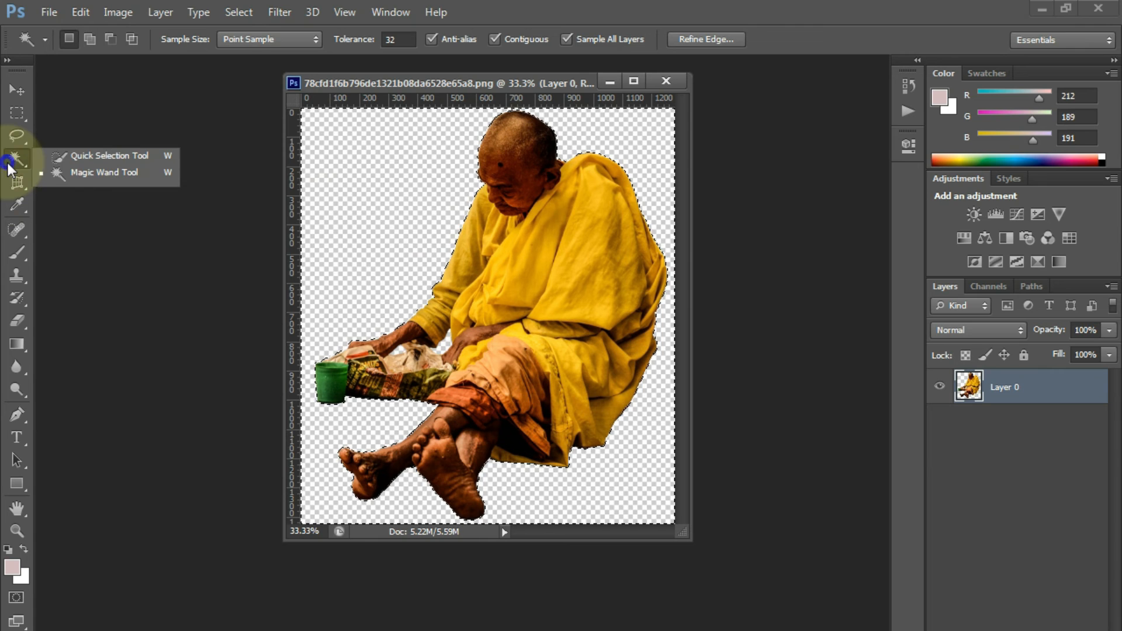
{"action": "left_click", "coordinate": [82, 157]}
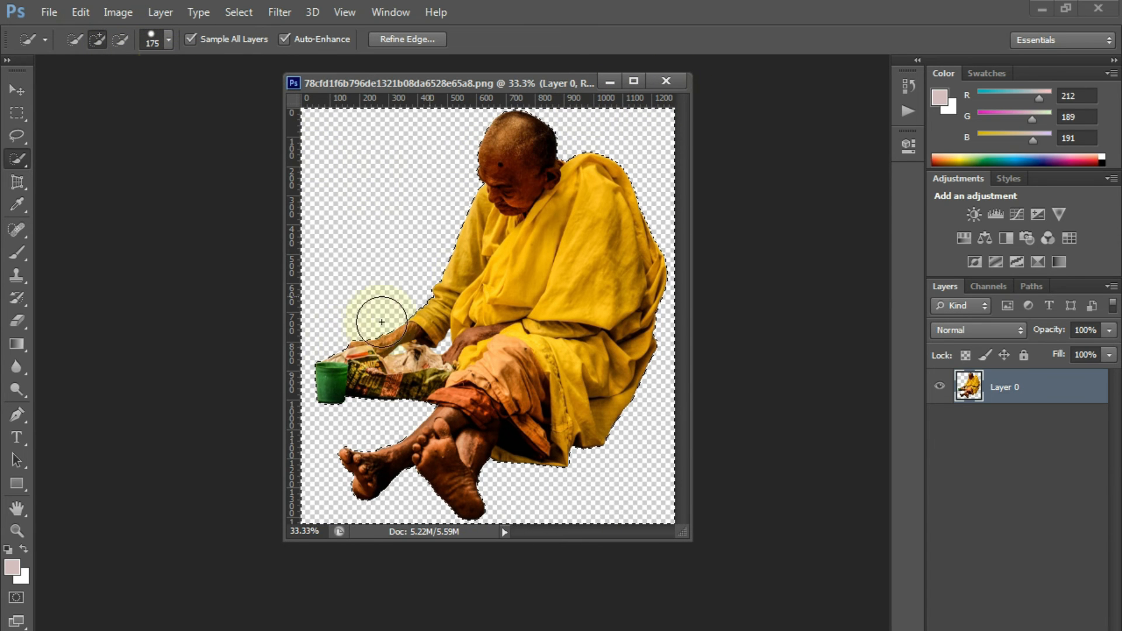
{"action": "right_click", "coordinate": [22, 159]}
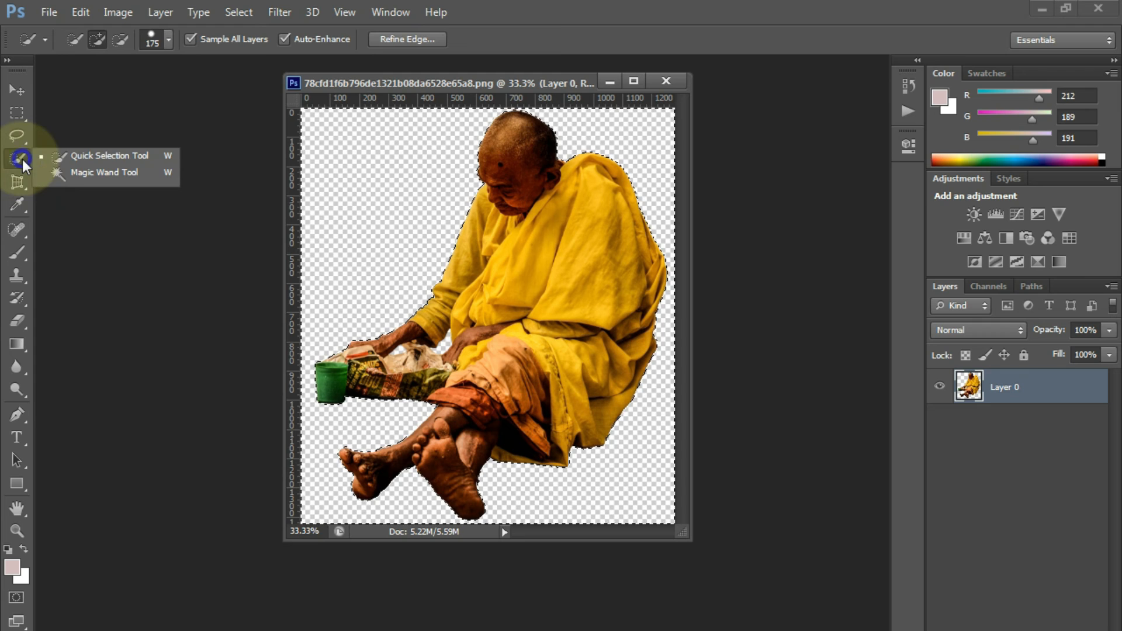
{"action": "left_click", "coordinate": [72, 173]}
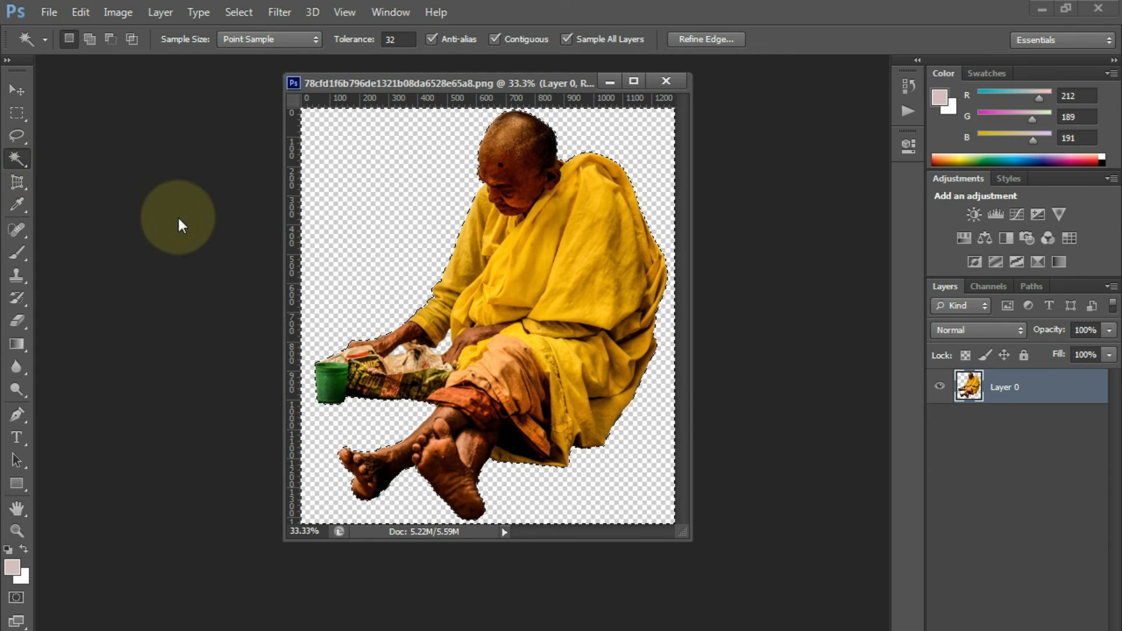
Try adding the gap beside the bag and its white part to the Magic Wand selection, and clear the selection.
{"action": "left_click", "coordinate": [448, 346], "text": "shift"}
{"action": "left_click", "coordinate": [401, 355], "text": "shift"}
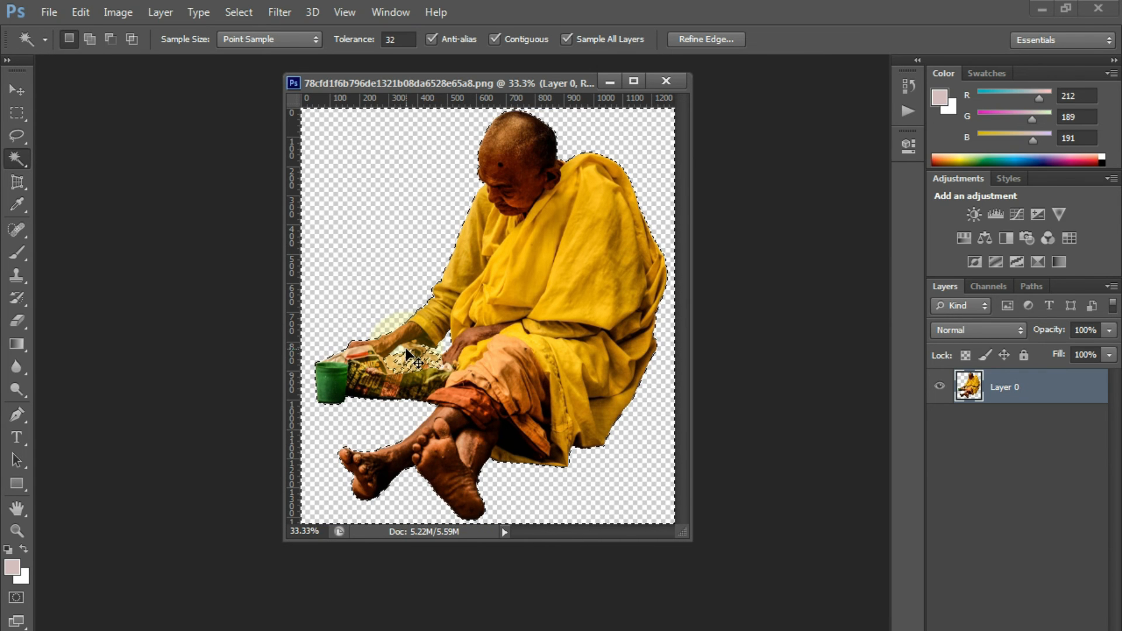
{"action": "left_click", "coordinate": [403, 349], "text": "shift"}
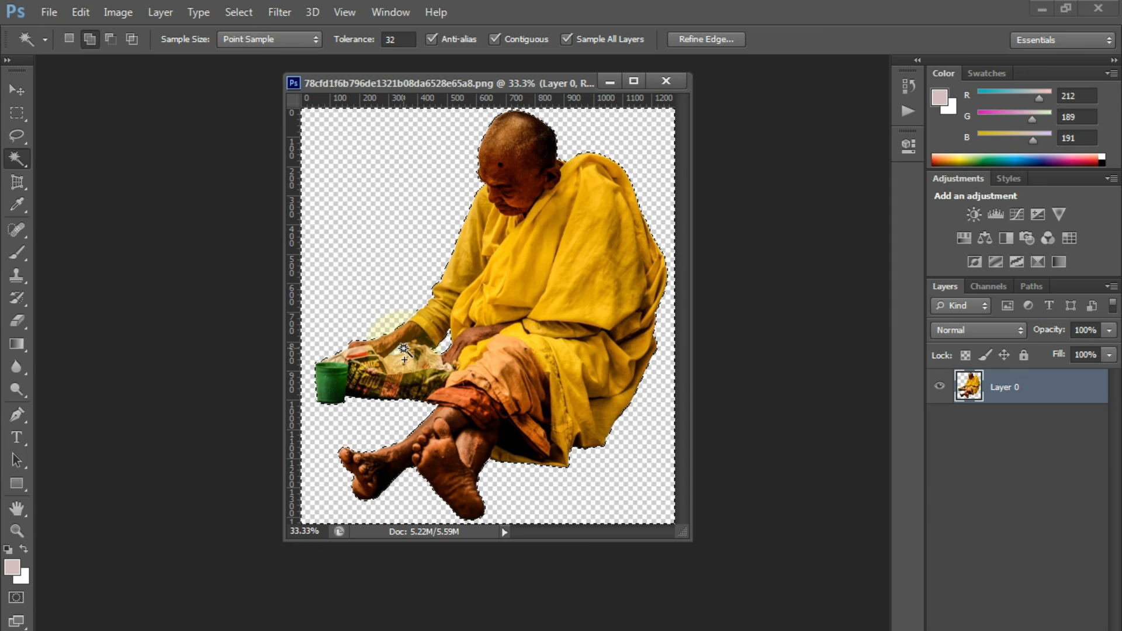
{"action": "left_click", "coordinate": [441, 163]}
Bring up the Untitled-1 gradient document and copy the man from the PNG document into it with the Move tool.
{"action": "left_click", "coordinate": [511, 630]}
{"action": "left_click", "coordinate": [514, 630]}
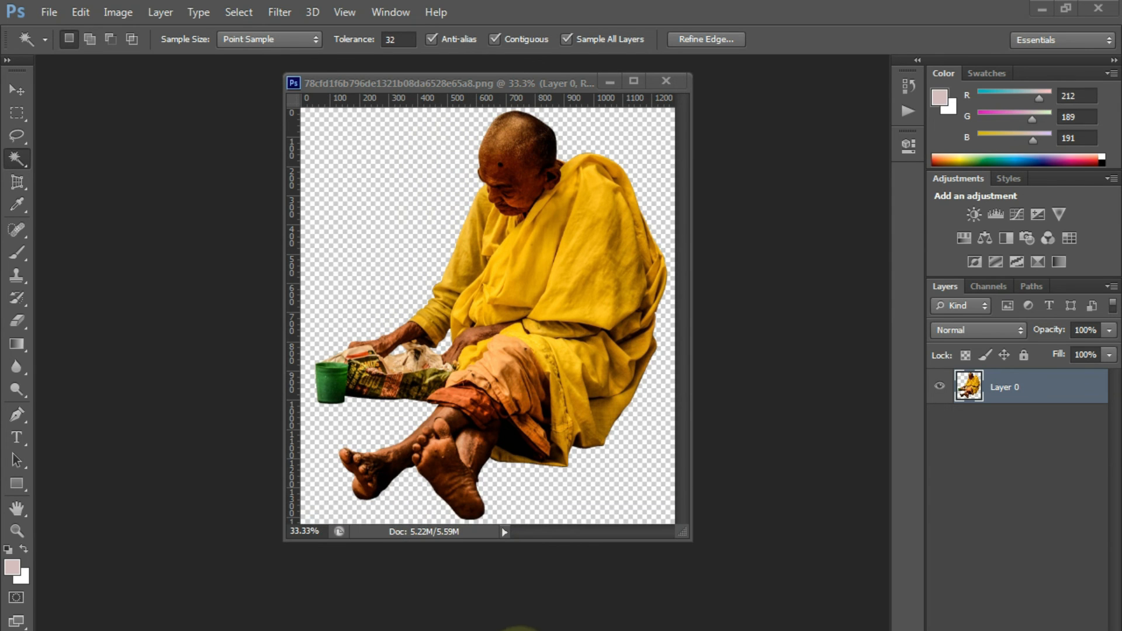
{"action": "left_click", "coordinate": [508, 630]}
{"action": "left_click", "coordinate": [509, 609]}
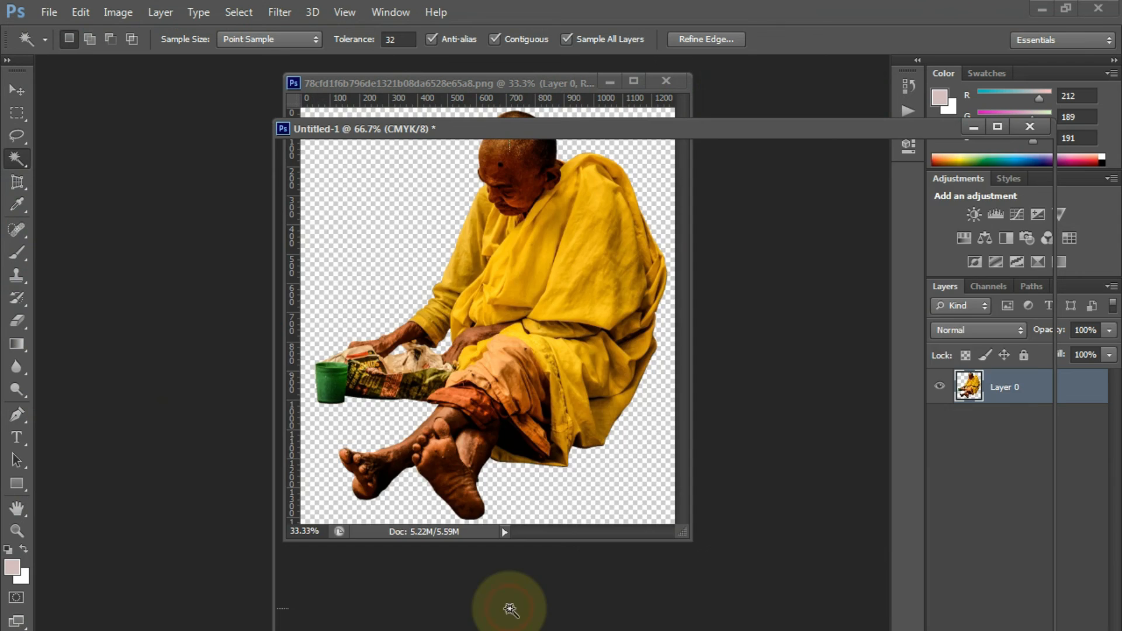
{"action": "left_click", "coordinate": [17, 87]}
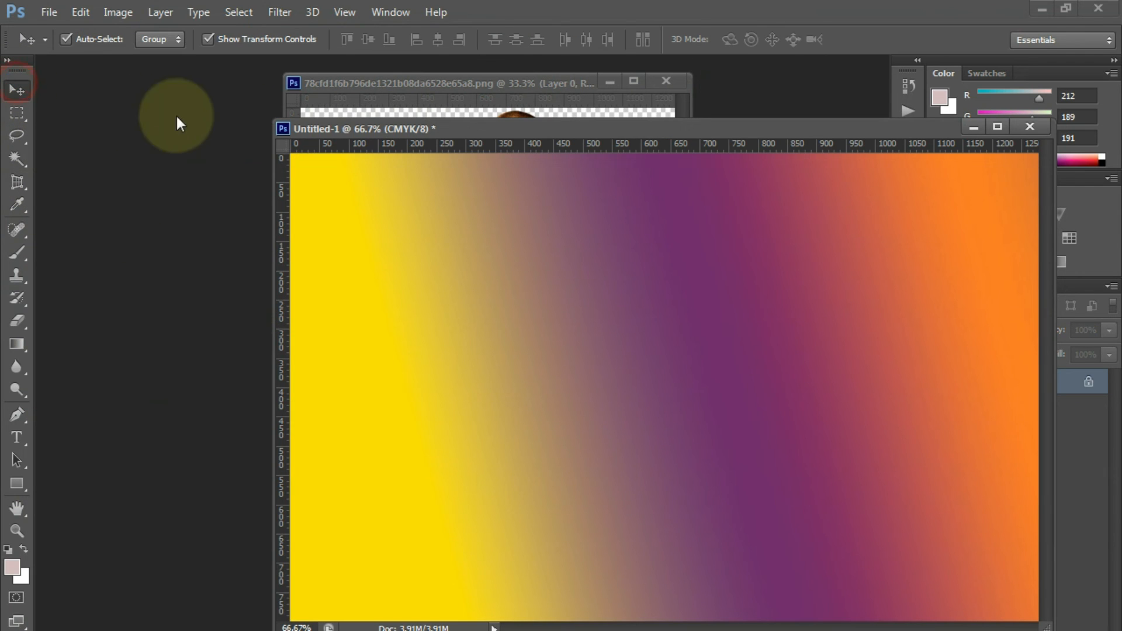
{"action": "left_click", "coordinate": [394, 92]}
{"action": "left_click_drag", "start_coordinate": [518, 212], "coordinate": [435, 440]}
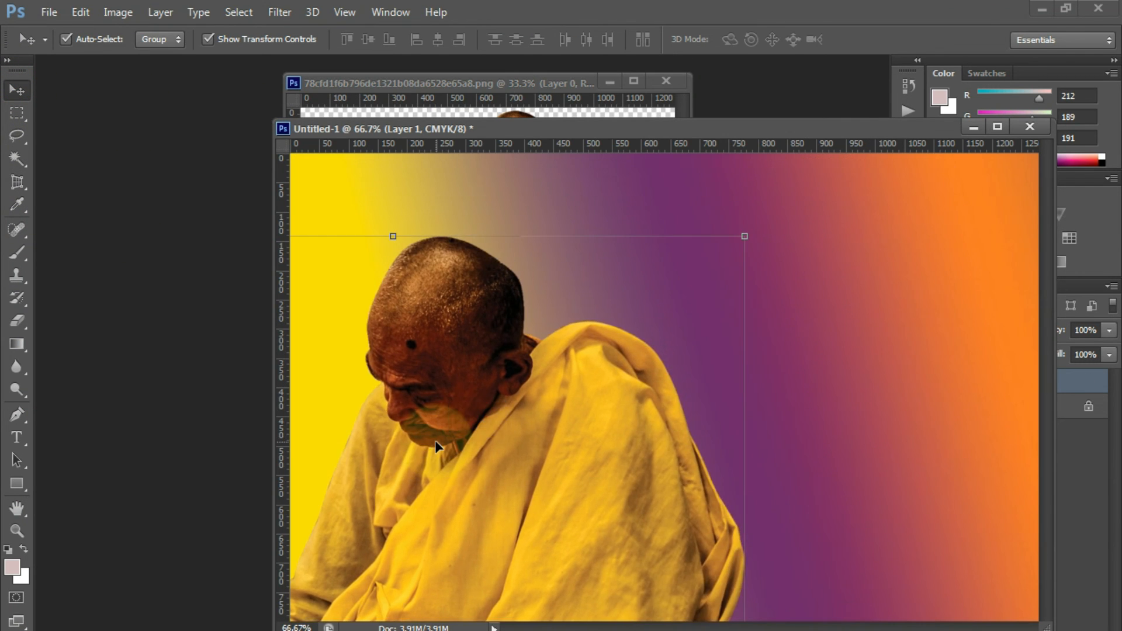
Move the man around over the gradient to check his cut-out edges, leaving his lower face, robe and bag within the canvas.
{"action": "left_click_drag", "start_coordinate": [531, 415], "coordinate": [504, 352]}
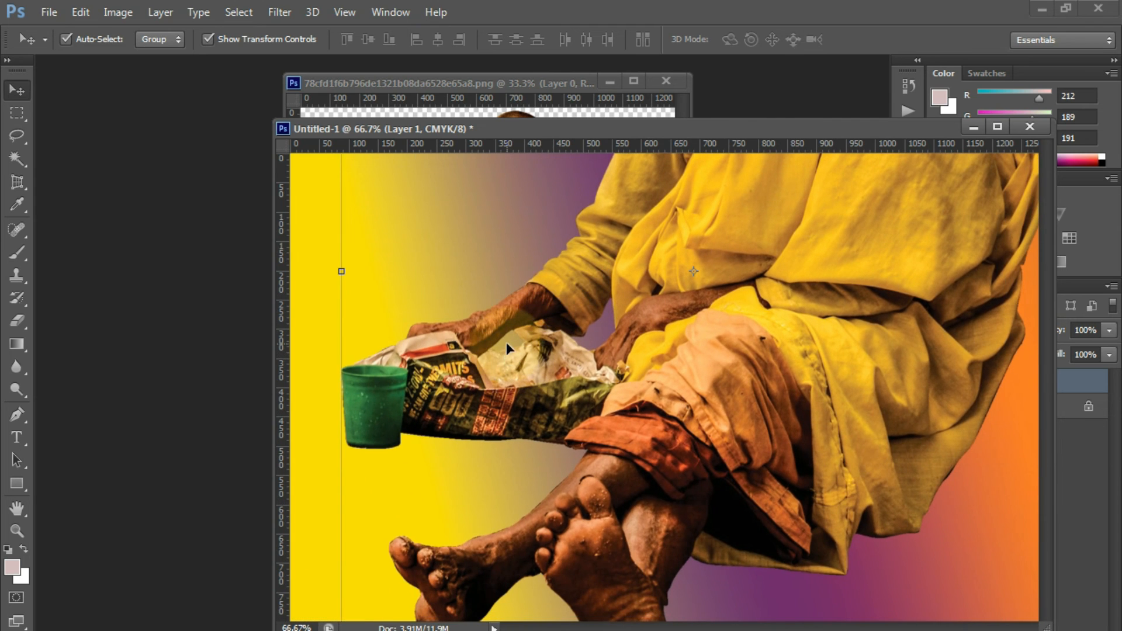
{"action": "left_click_drag", "start_coordinate": [695, 325], "coordinate": [481, 539]}
{"action": "left_click_drag", "start_coordinate": [570, 496], "coordinate": [584, 554]}
{"action": "left_click_drag", "start_coordinate": [514, 447], "coordinate": [703, 233]}
{"action": "left_click_drag", "start_coordinate": [613, 405], "coordinate": [545, 278]}
{"action": "mouse_move", "coordinate": [532, 390]}
{"action": "left_mouse_down"}
{"action": "mouse_move", "coordinate": [521, 390]}
{"action": "mouse_move", "coordinate": [648, 410]}
{"action": "left_mouse_up"}
{"action": "left_click_drag", "start_coordinate": [687, 376], "coordinate": [720, 476]}
{"action": "left_click_drag", "start_coordinate": [764, 390], "coordinate": [666, 500]}
{"action": "left_click_drag", "start_coordinate": [748, 458], "coordinate": [781, 367]}
{"action": "left_click", "coordinate": [519, 355]}
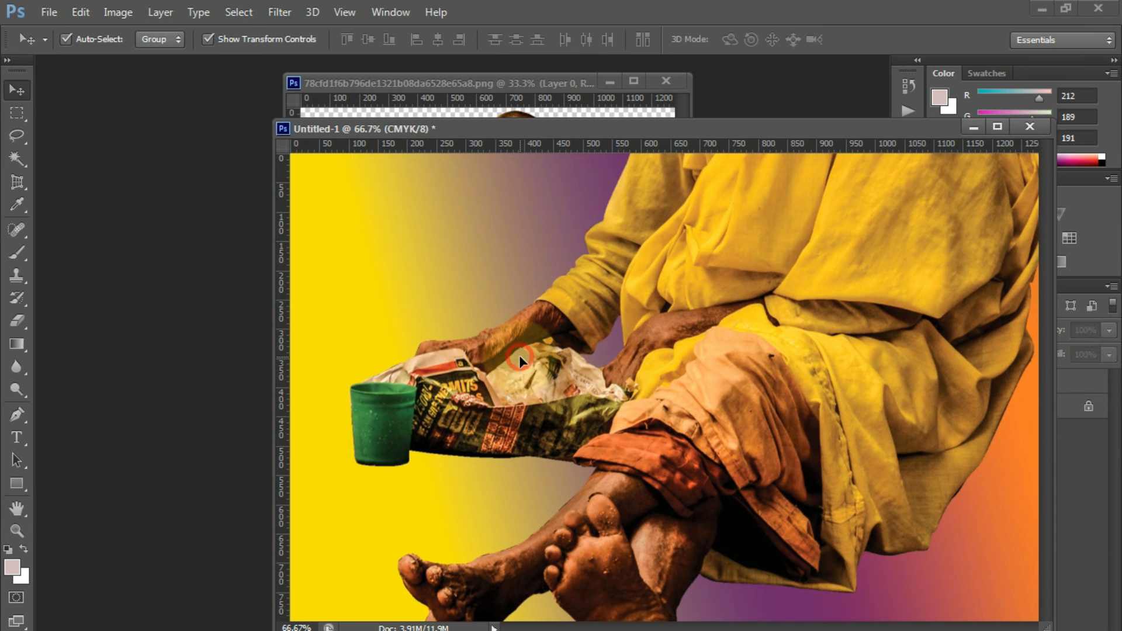
{"action": "mouse_move", "coordinate": [614, 342]}
{"action": "left_mouse_down"}
{"action": "mouse_move", "coordinate": [622, 326]}
{"action": "mouse_move", "coordinate": [717, 369]}
{"action": "mouse_move", "coordinate": [720, 342]}
{"action": "mouse_move", "coordinate": [734, 379]}
{"action": "mouse_move", "coordinate": [721, 413]}
{"action": "left_mouse_up"}
{"action": "left_click_drag", "start_coordinate": [628, 423], "coordinate": [786, 309]}
{"action": "mouse_move", "coordinate": [696, 354]}
{"action": "left_mouse_down"}
{"action": "mouse_move", "coordinate": [752, 322]}
{"action": "mouse_move", "coordinate": [734, 383]}
{"action": "mouse_move", "coordinate": [685, 426]}
{"action": "mouse_move", "coordinate": [623, 421]}
{"action": "mouse_move", "coordinate": [590, 468]}
{"action": "mouse_move", "coordinate": [589, 377]}
{"action": "mouse_move", "coordinate": [634, 518]}
{"action": "mouse_move", "coordinate": [600, 573]}
{"action": "mouse_move", "coordinate": [708, 430]}
{"action": "mouse_move", "coordinate": [749, 413]}
{"action": "mouse_move", "coordinate": [706, 403]}
{"action": "left_mouse_up"}
{"action": "left_click_drag", "start_coordinate": [550, 255], "coordinate": [497, 514]}
{"action": "left_click_drag", "start_coordinate": [735, 210], "coordinate": [628, 602]}
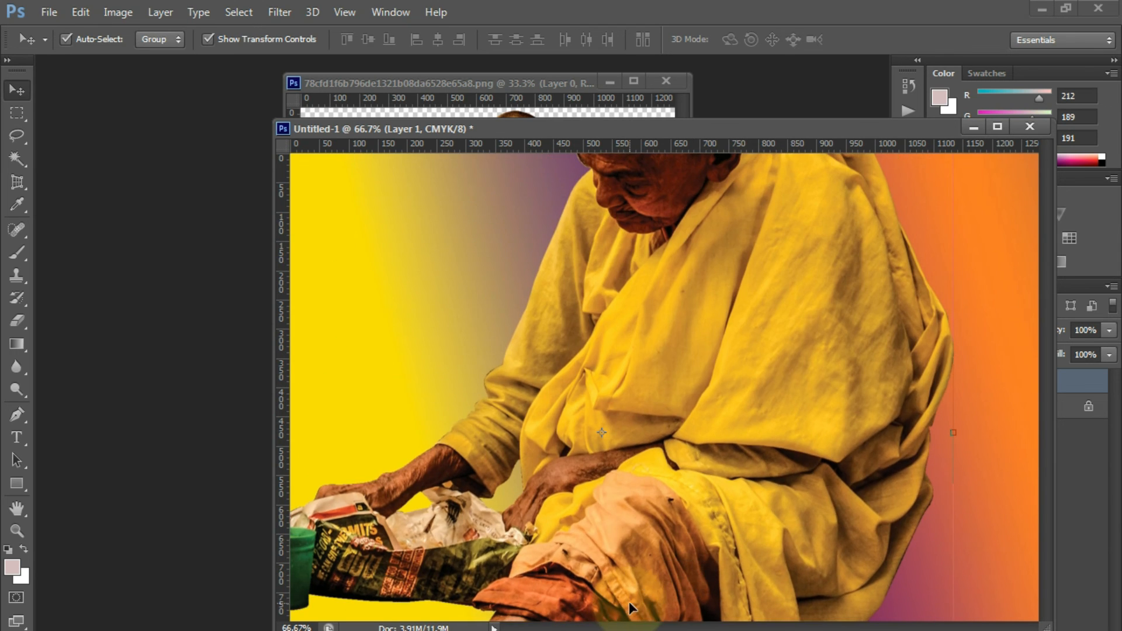